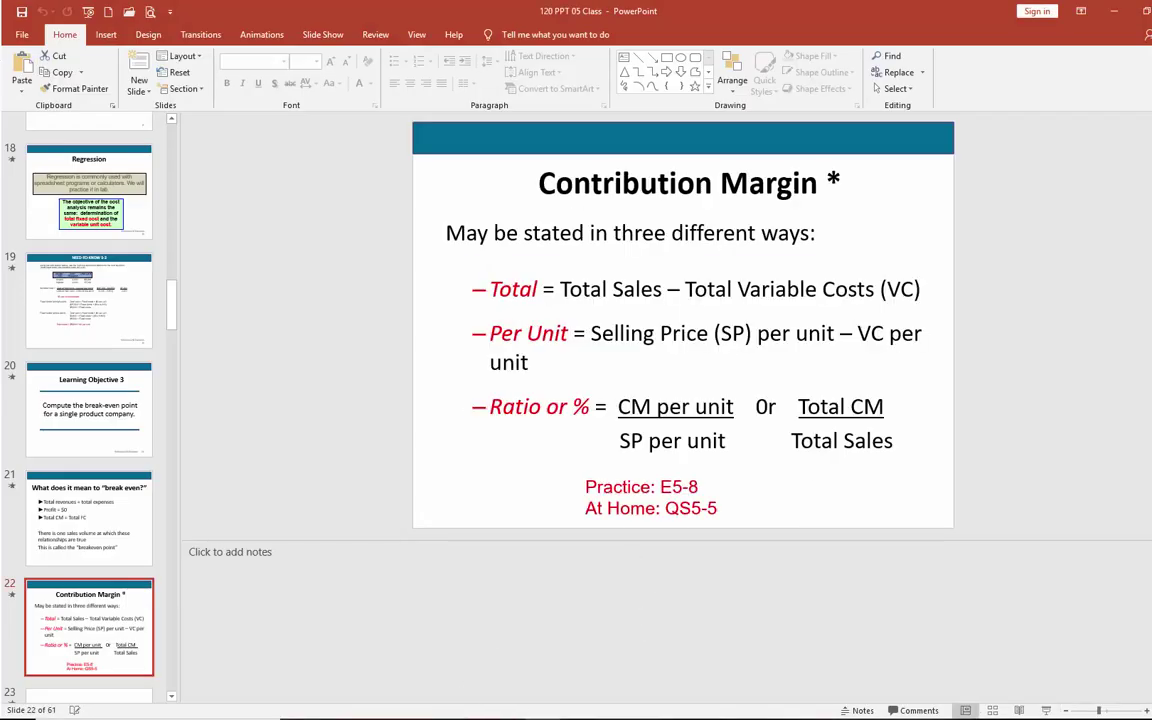
Switch to the Excel workbook and enter the labels "Selling price per unit", "Variable costs per unit" and "CM per unit" in C10:C12.
{"action": "key", "text": "alt+Tab"}
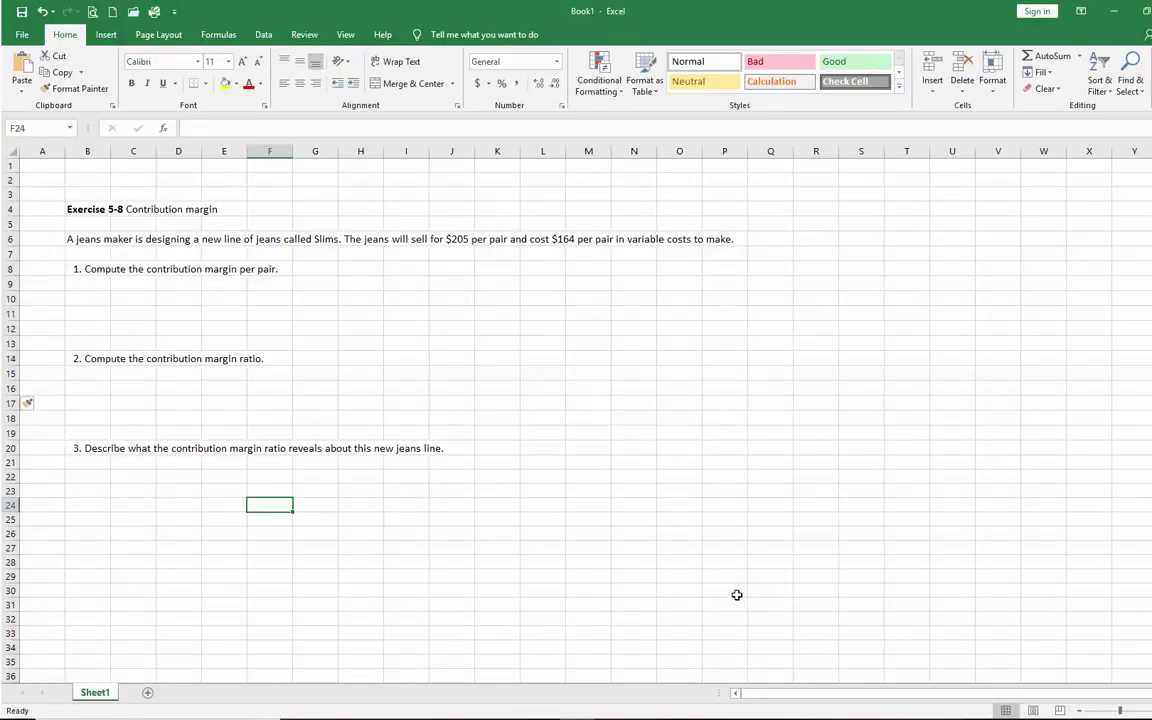
{"action": "scroll", "coordinate": [736, 588], "scroll_direction": "up", "scroll_amount": 3}
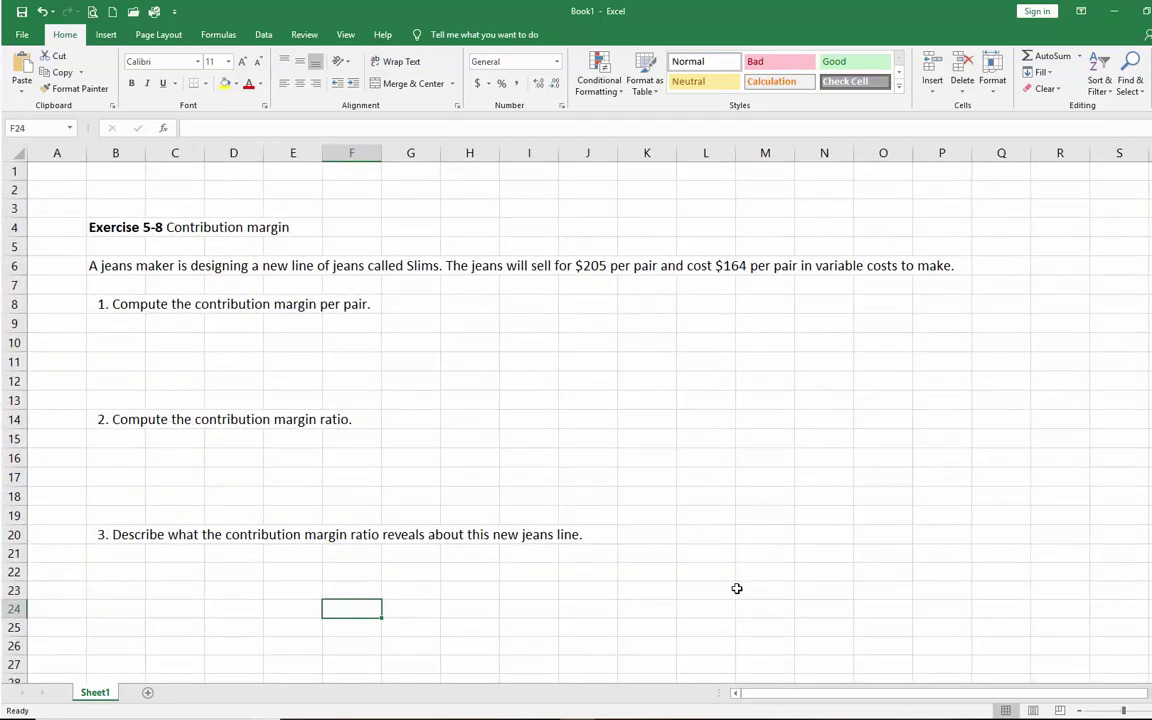
{"action": "scroll", "coordinate": [736, 588], "scroll_direction": "up", "scroll_amount": 2}
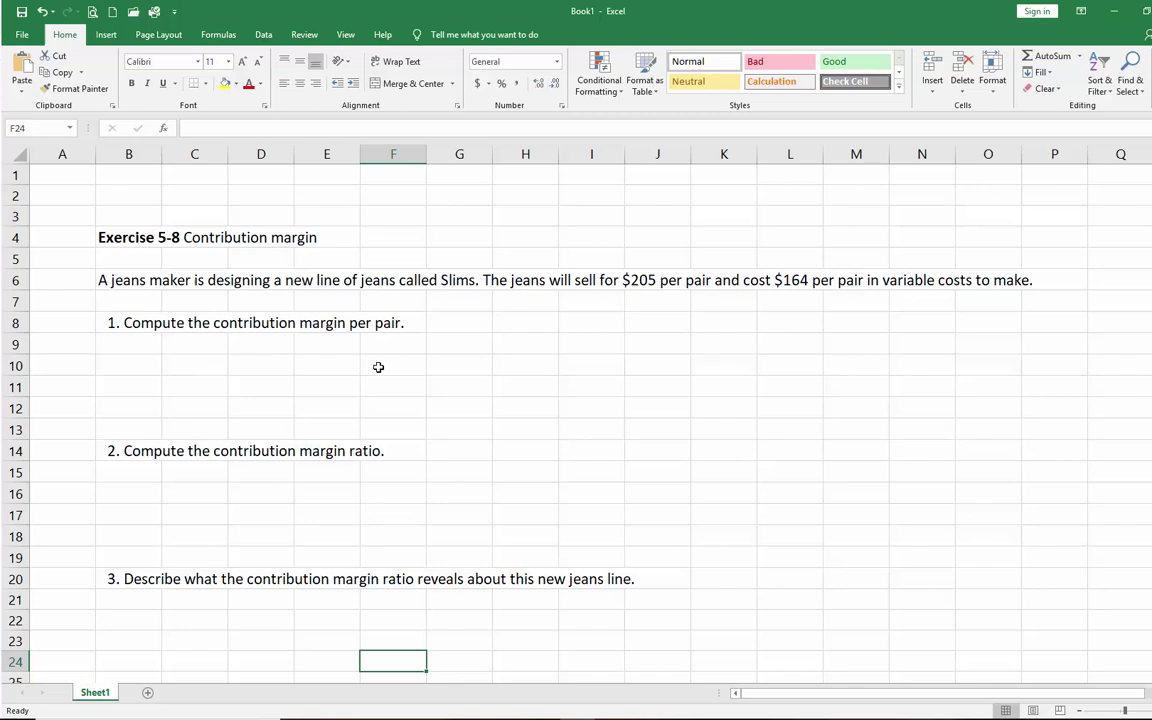
{"action": "left_click", "coordinate": [191, 364]}
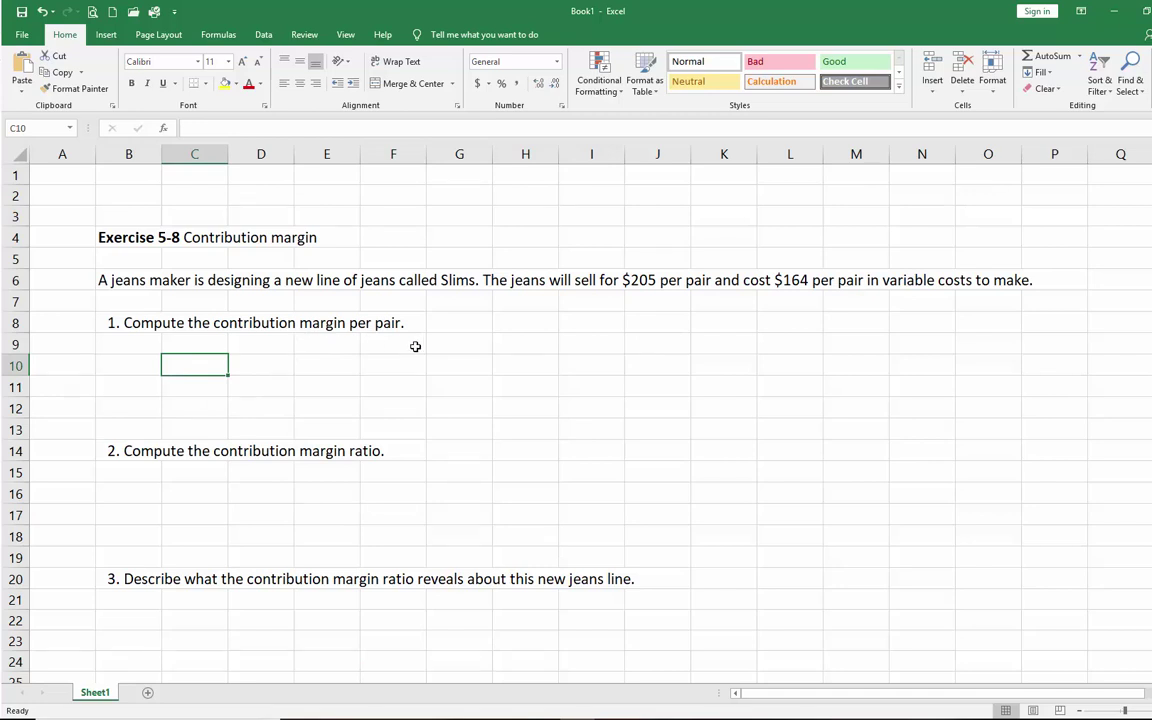
{"action": "type", "text": "Selling pri"}
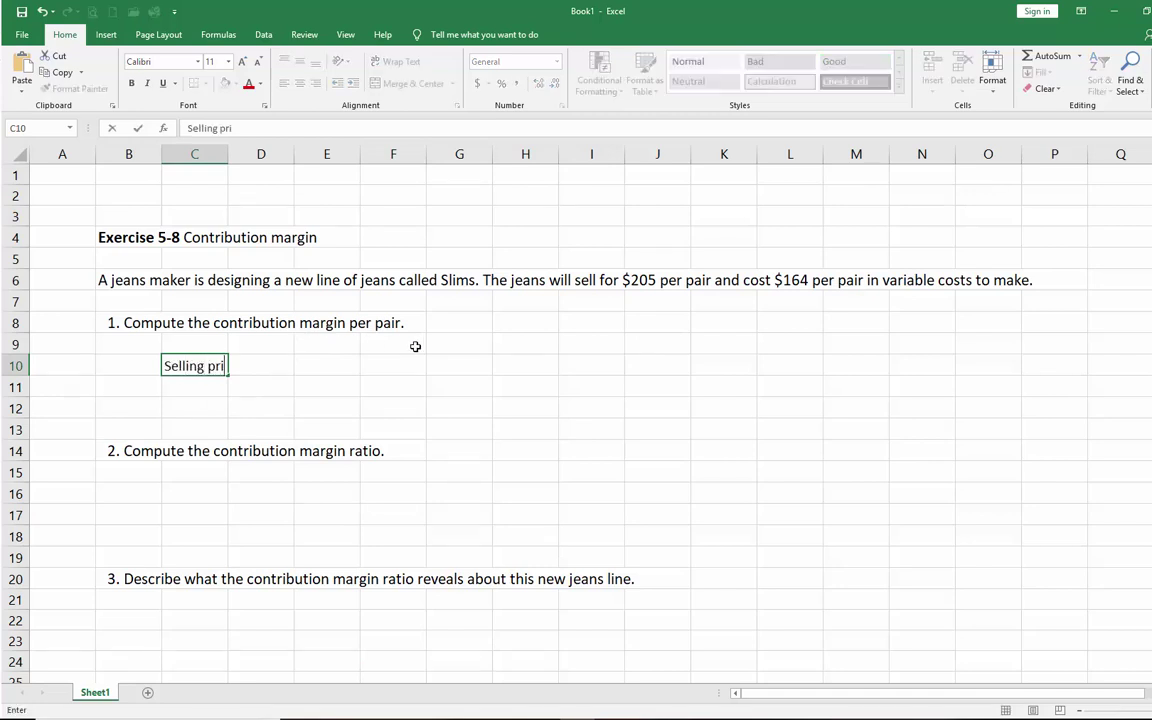
{"action": "type", "text": "ce per unit"}
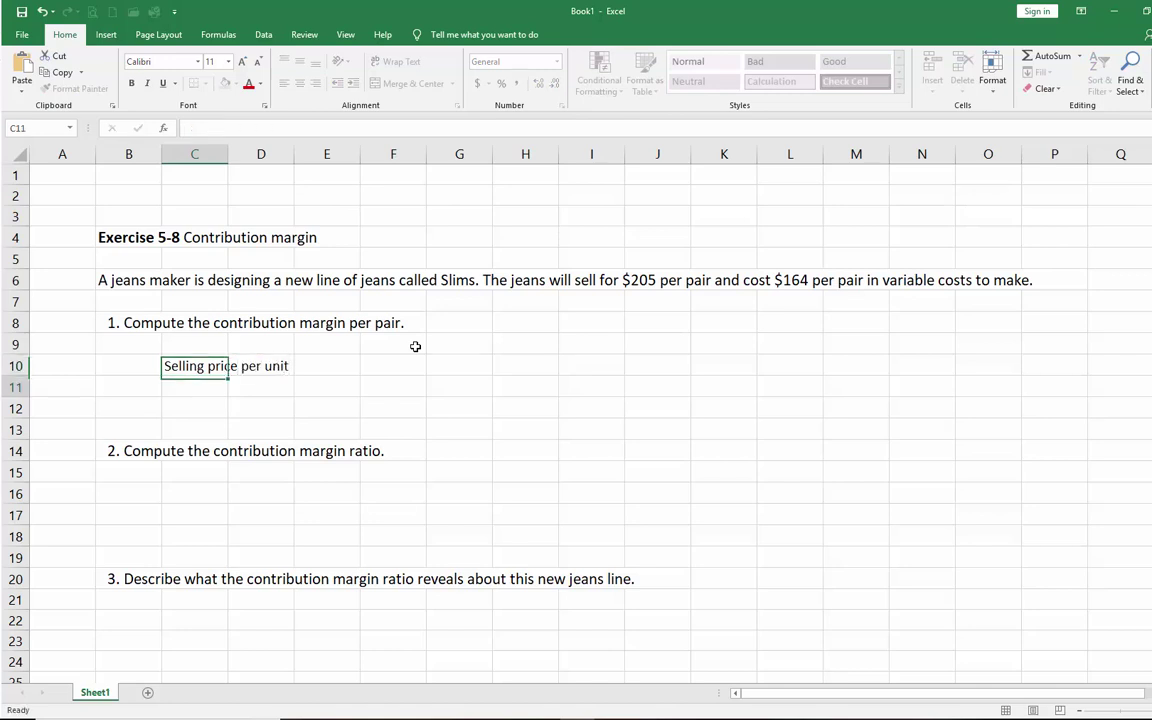
{"action": "key", "text": "Return"}
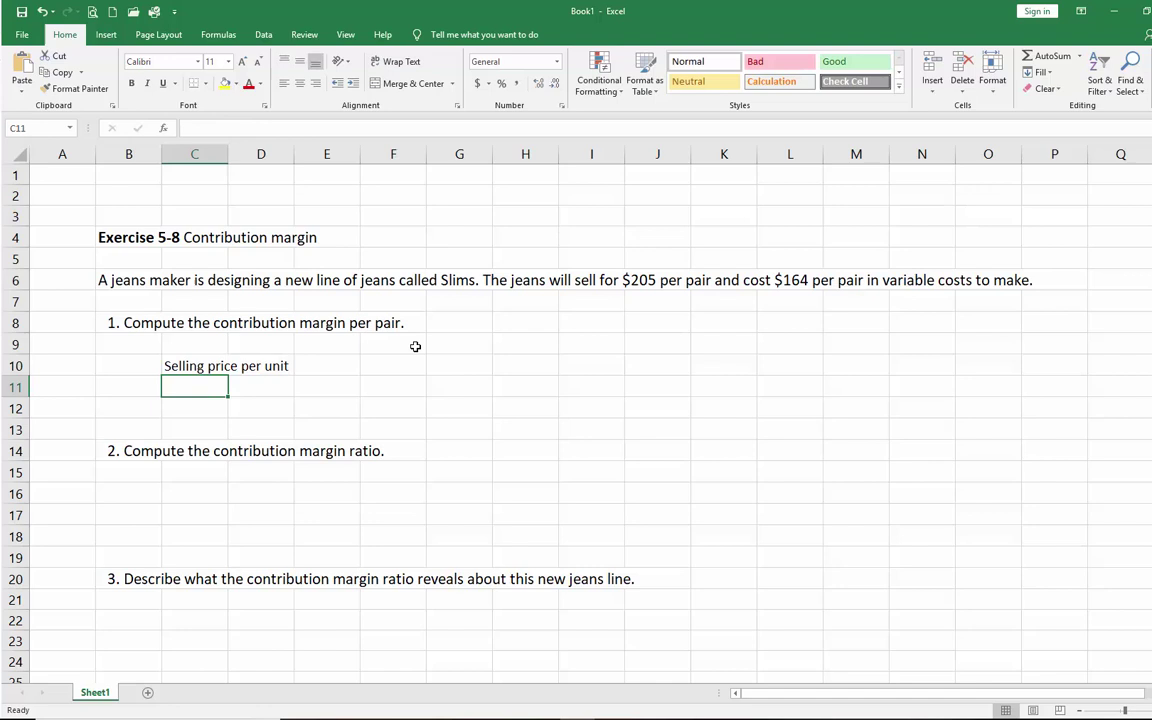
{"action": "type", "text": "Variable cos"}
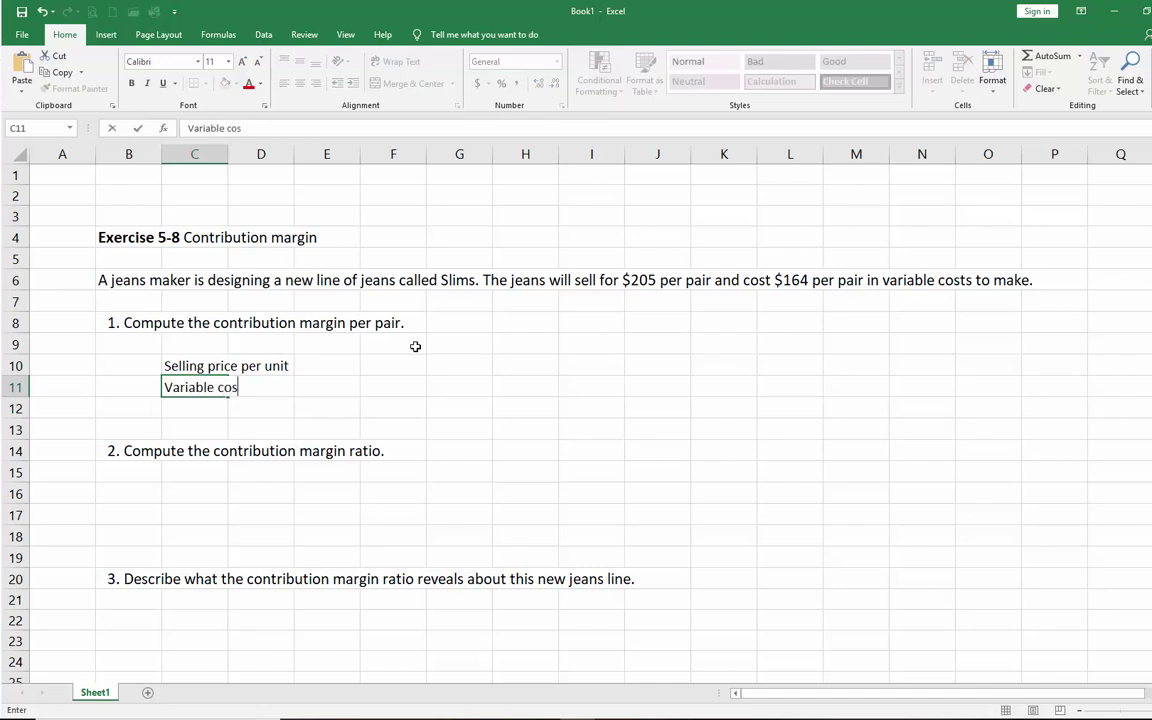
{"action": "type", "text": "ts per unit"}
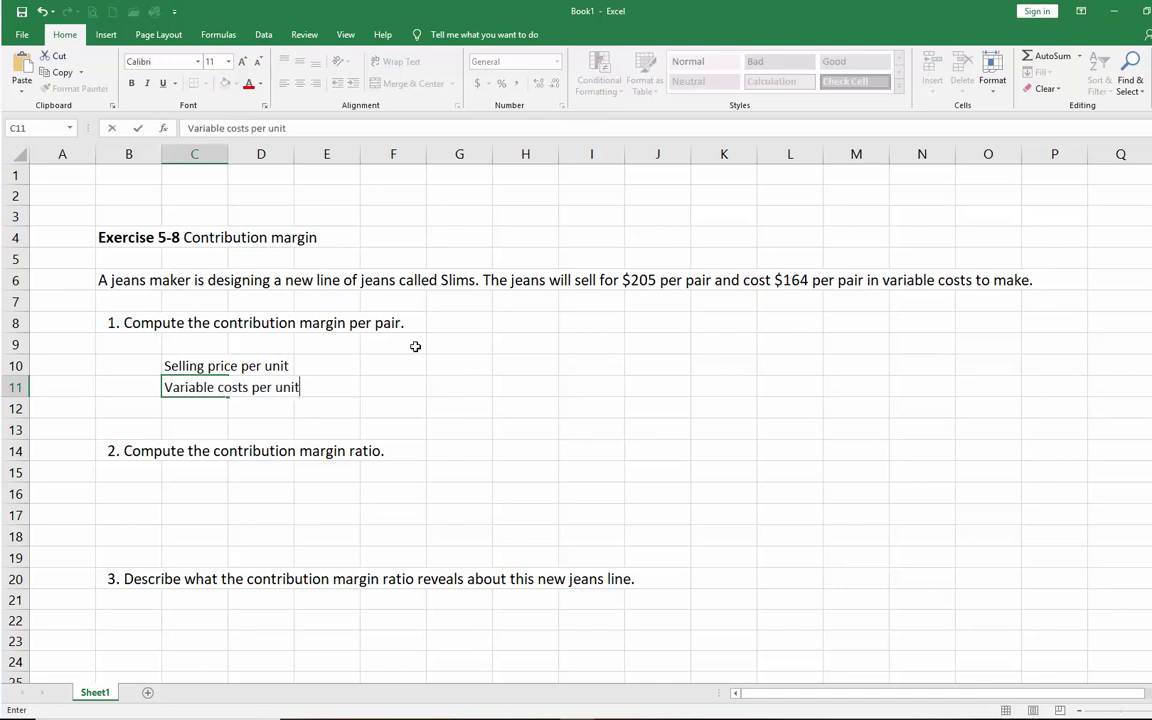
{"action": "key", "text": "Return"}
{"action": "type", "text": "Co"}
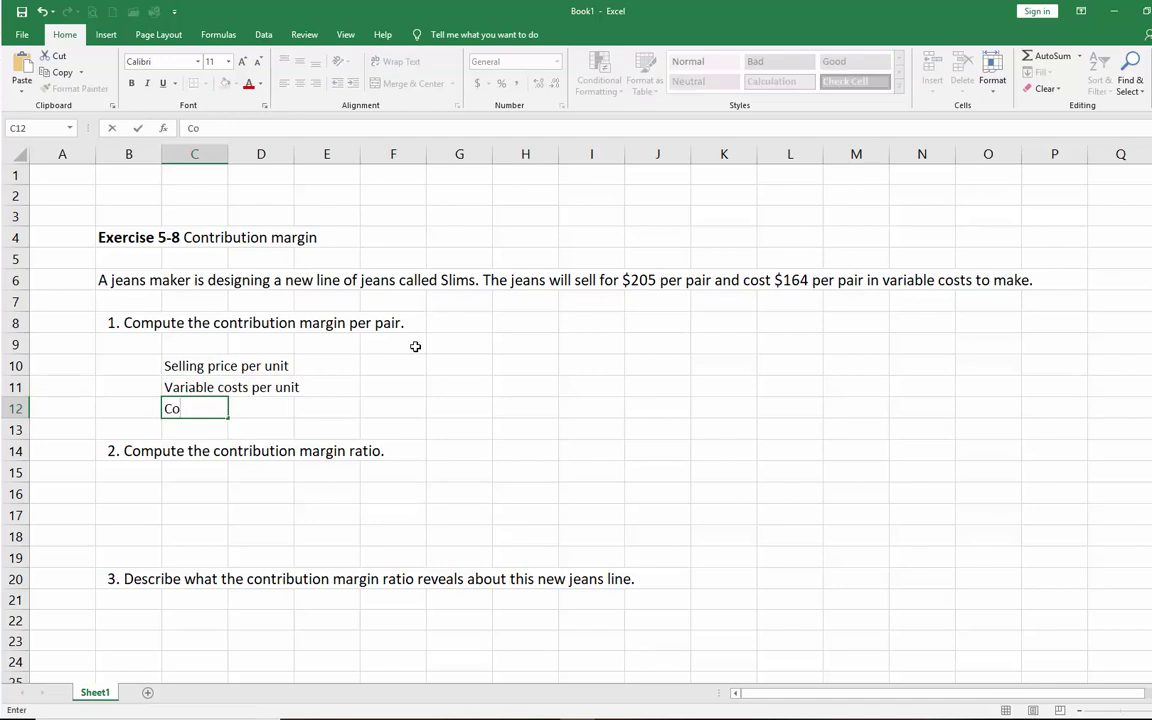
{"action": "key", "text": "BackSpace"}
{"action": "type", "text": "M per unit"}
Enter 205 as the selling price in F10 and 164 as the variable cost in F11, with a bottom border on F11.
{"action": "left_click", "coordinate": [392, 362]}
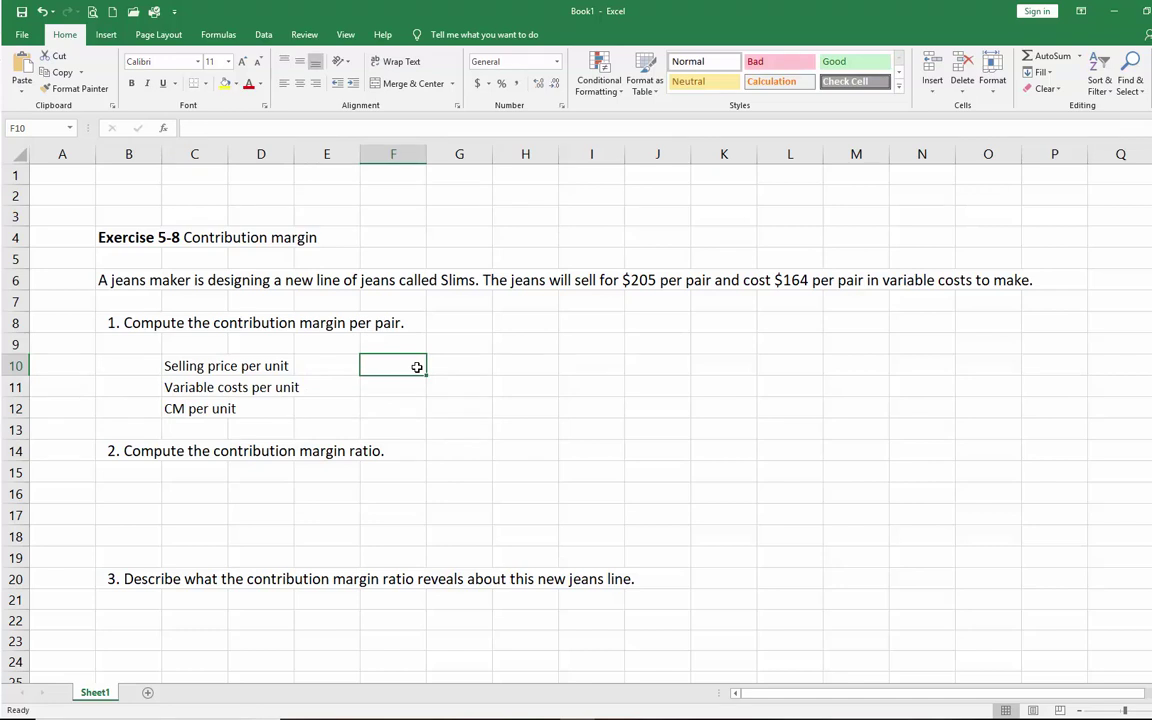
{"action": "type", "text": "205"}
{"action": "key", "text": "Return"}
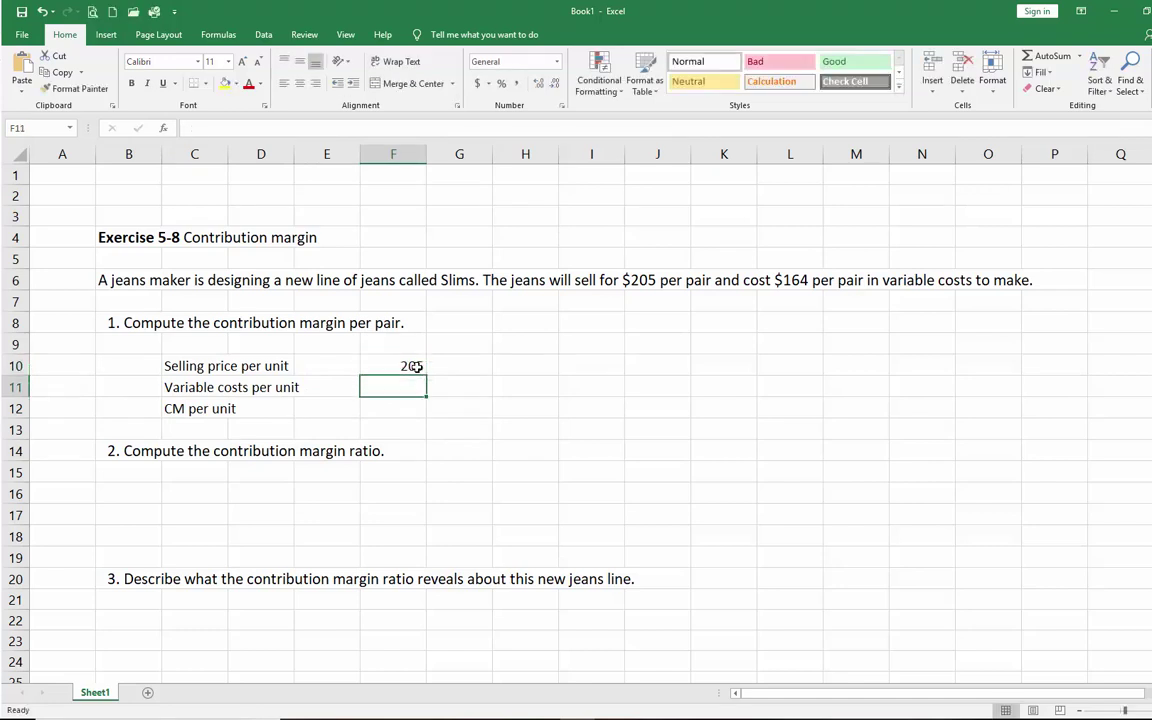
{"action": "type", "text": "164"}
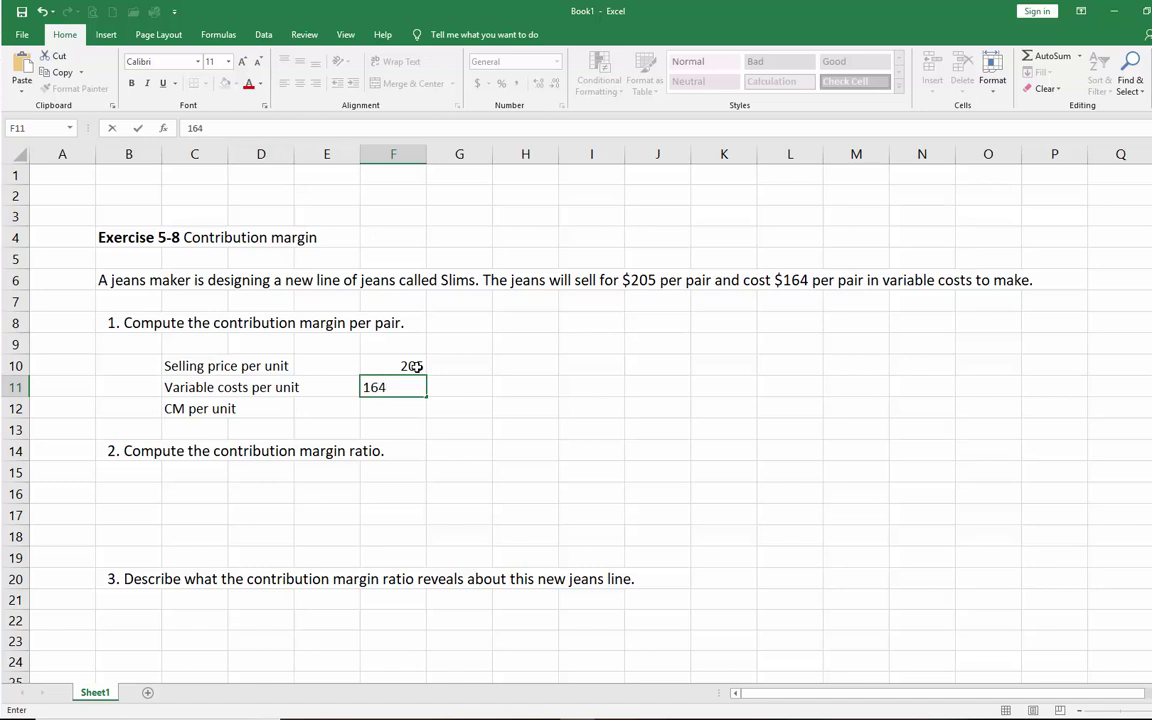
{"action": "key", "text": "Return"}
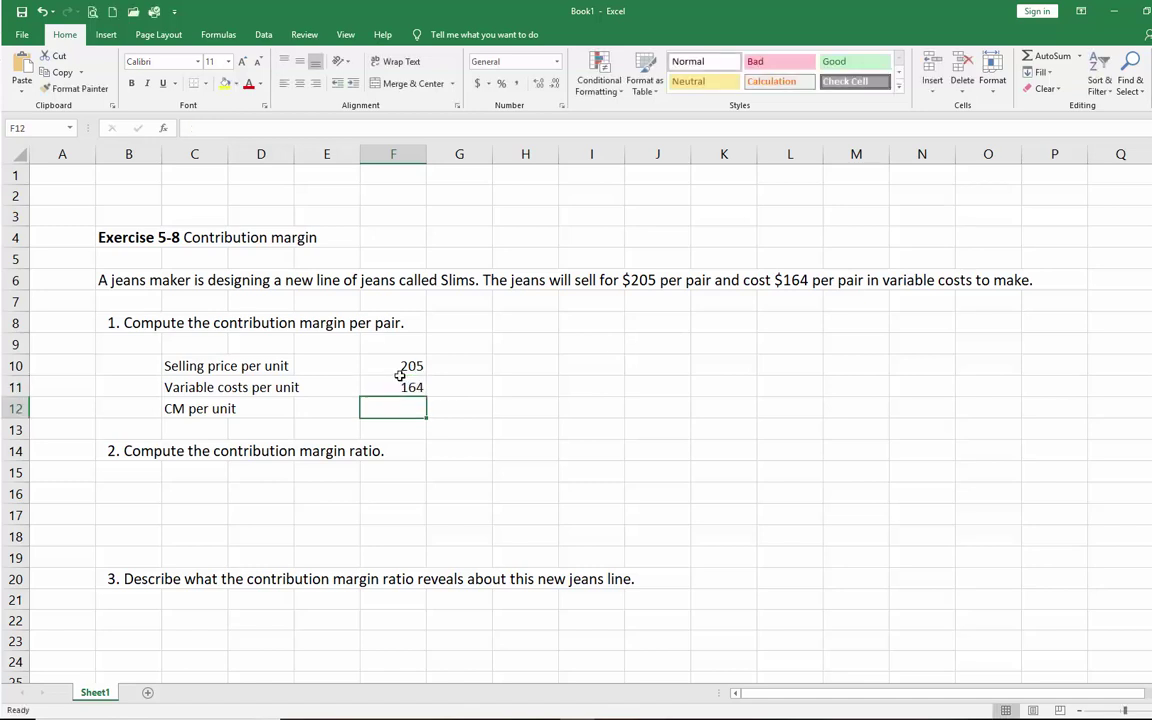
{"action": "key", "text": "Up"}
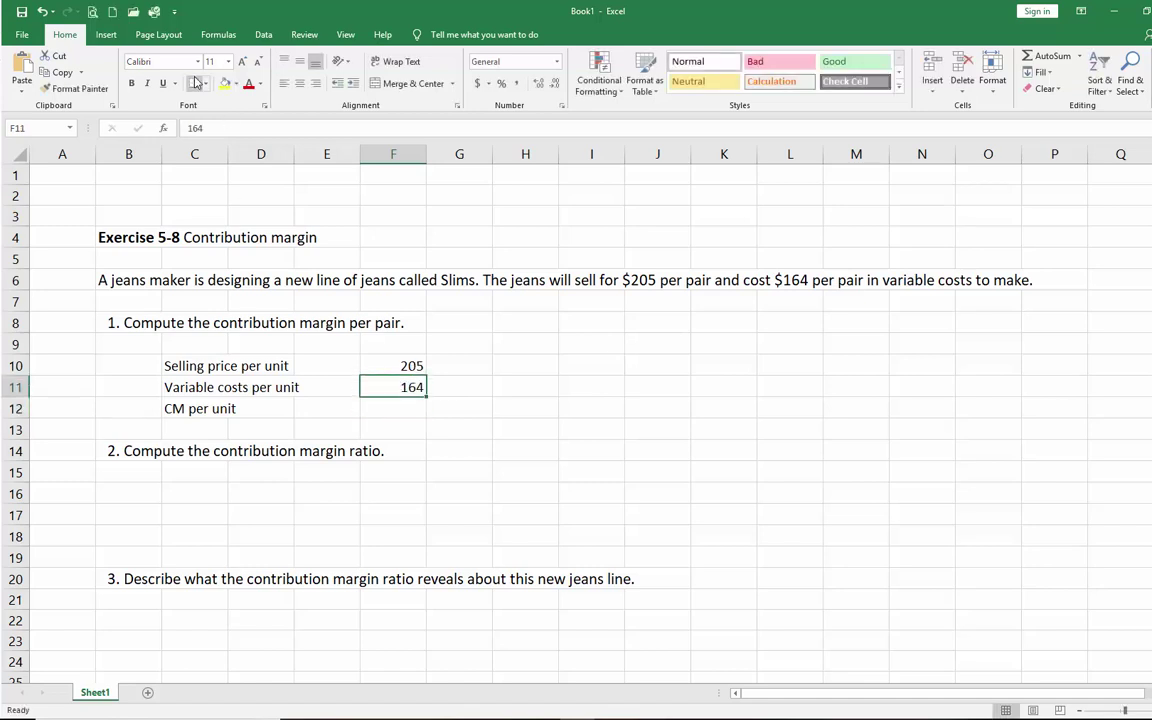
Calculate the CM per unit in F12 by subtracting F11 from F10.
{"action": "left_click", "coordinate": [391, 409]}
{"action": "type", "text": "="}
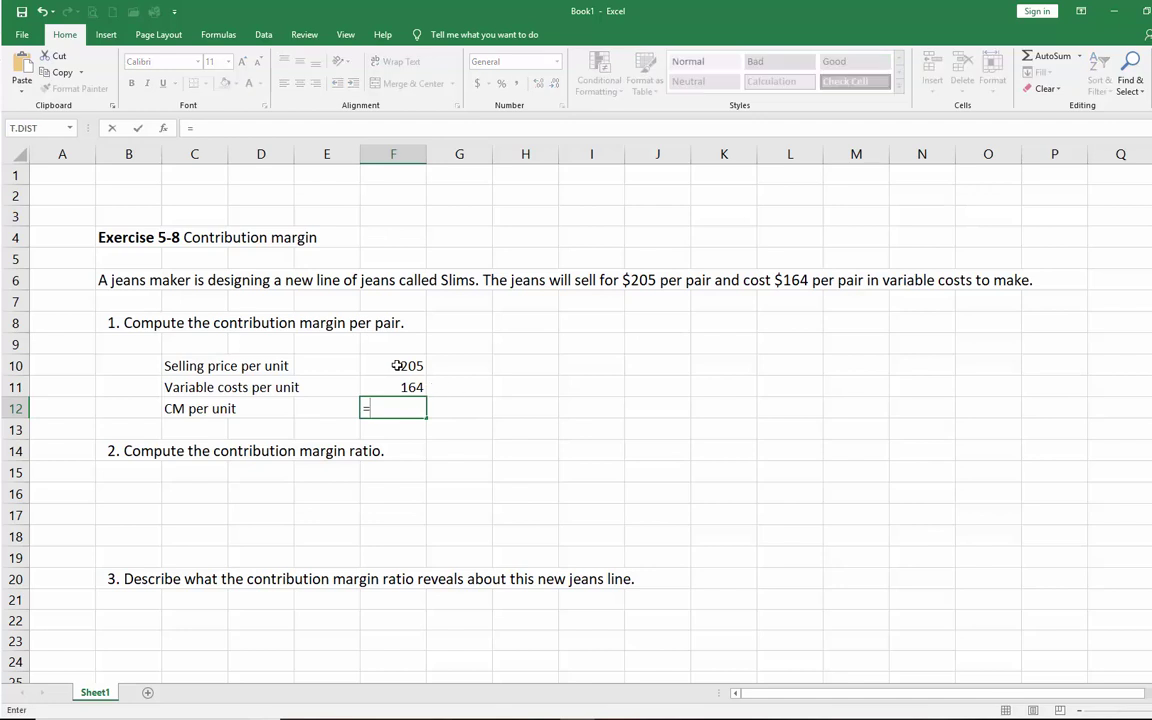
{"action": "left_click", "coordinate": [397, 366]}
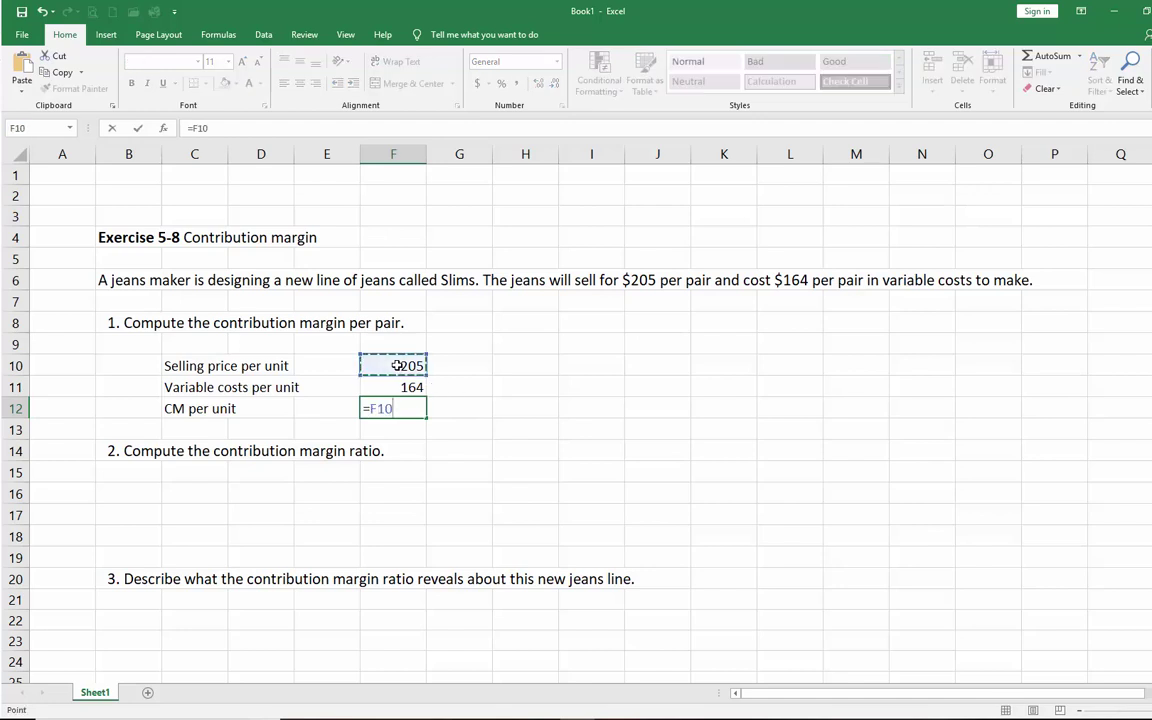
{"action": "type", "text": "-"}
{"action": "left_click", "coordinate": [400, 388]}
{"action": "key", "text": "Return"}
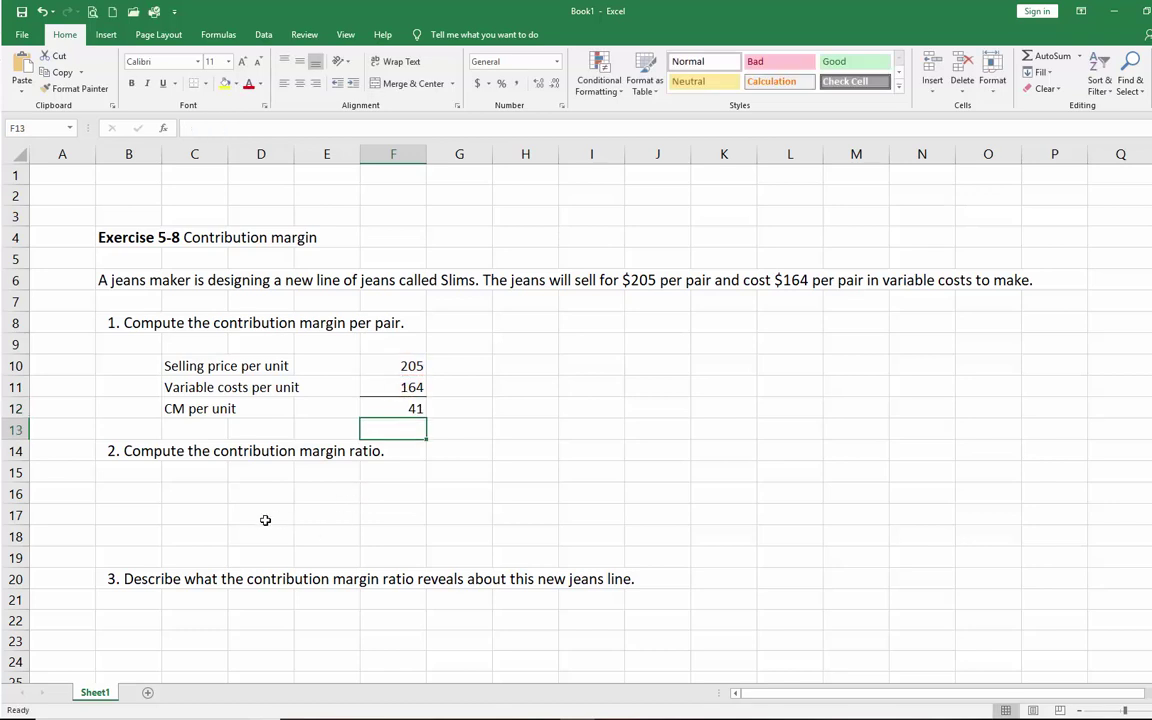
Enter the labels "CM per unit", "Selling price per unit" and "CM ratio" in C16:C18 under question 2.
{"action": "left_click", "coordinate": [188, 495]}
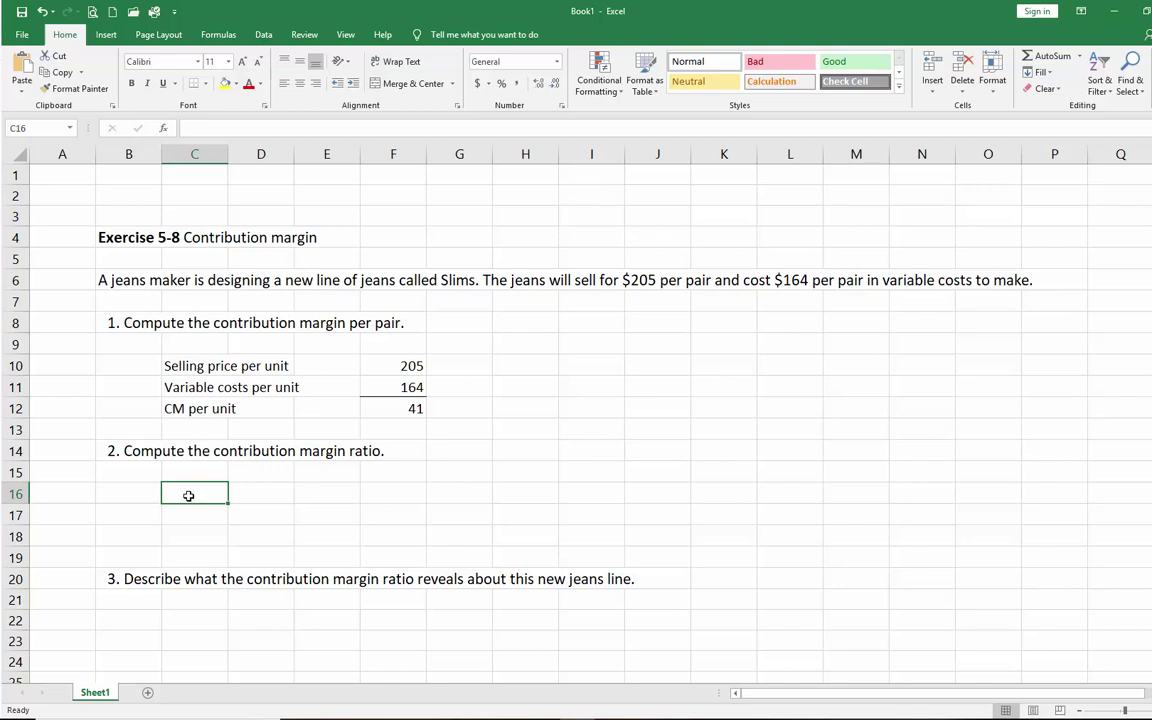
{"action": "type", "text": "CM per"}
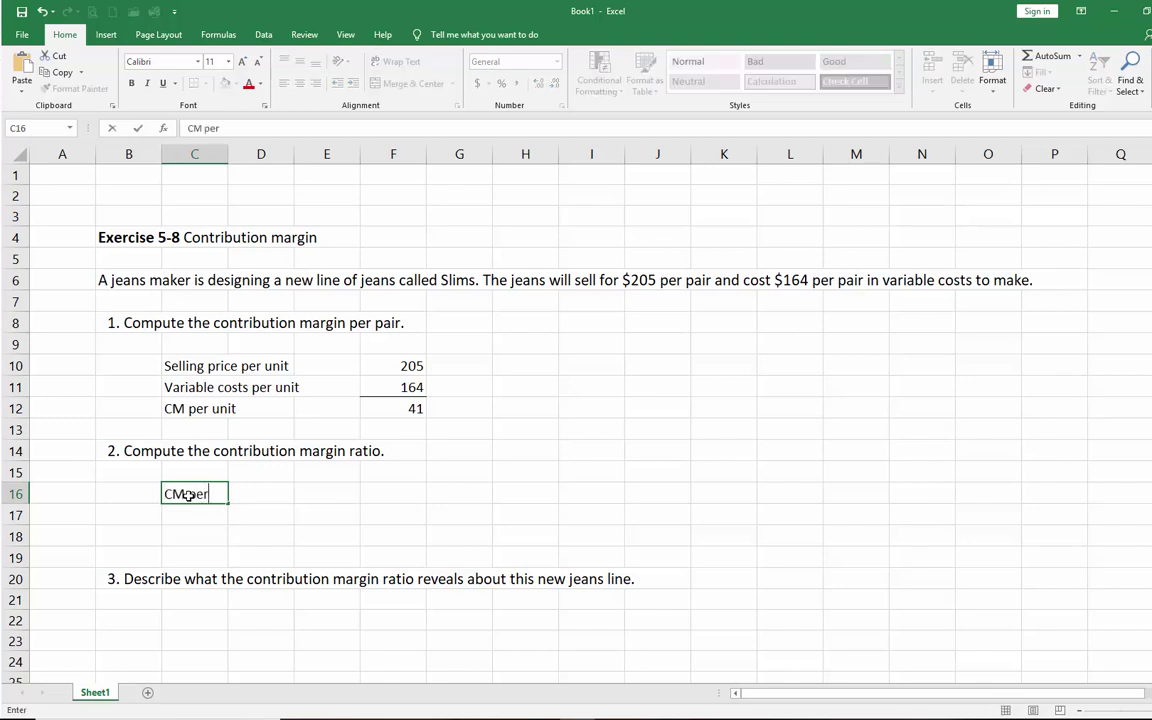
{"action": "type", "text": " unit"}
{"action": "key", "text": "Return"}
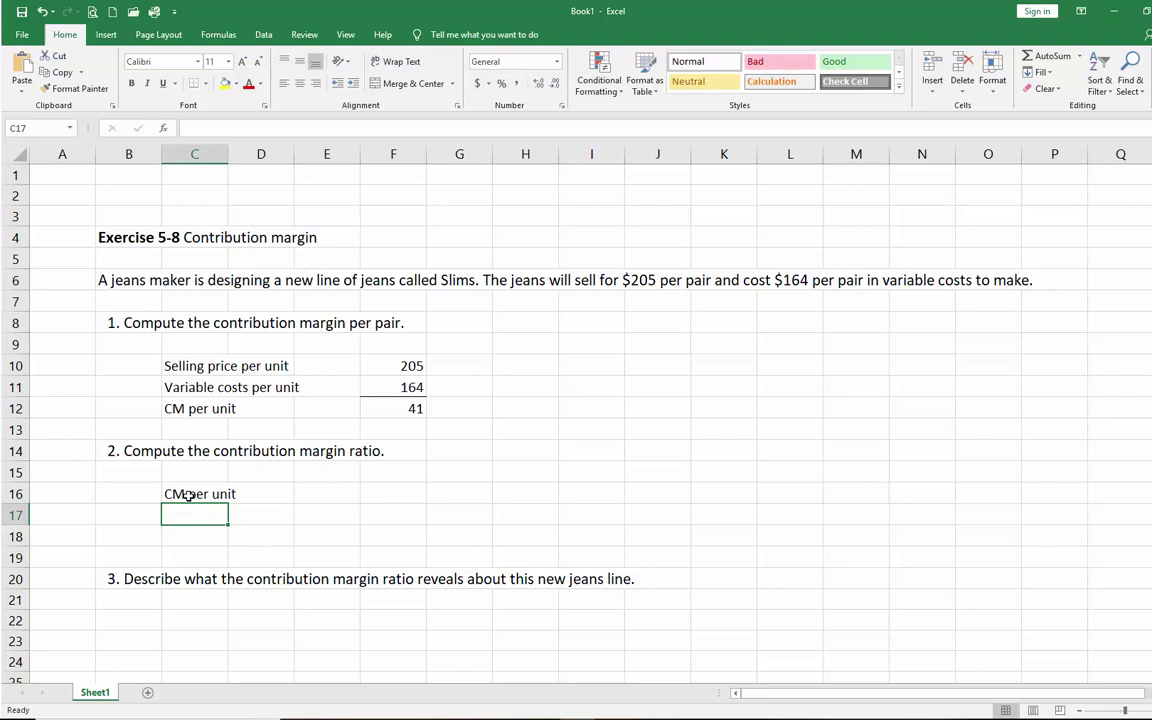
{"action": "type", "text": "Selling pri"}
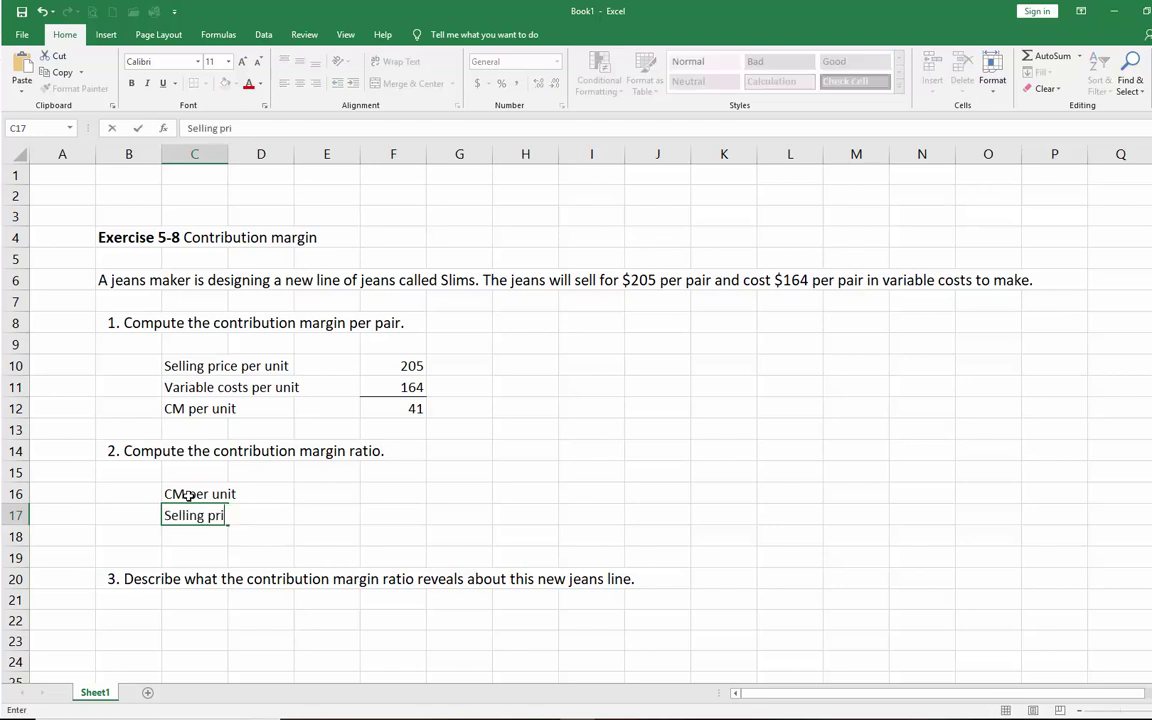
{"action": "type", "text": "ce per unit"}
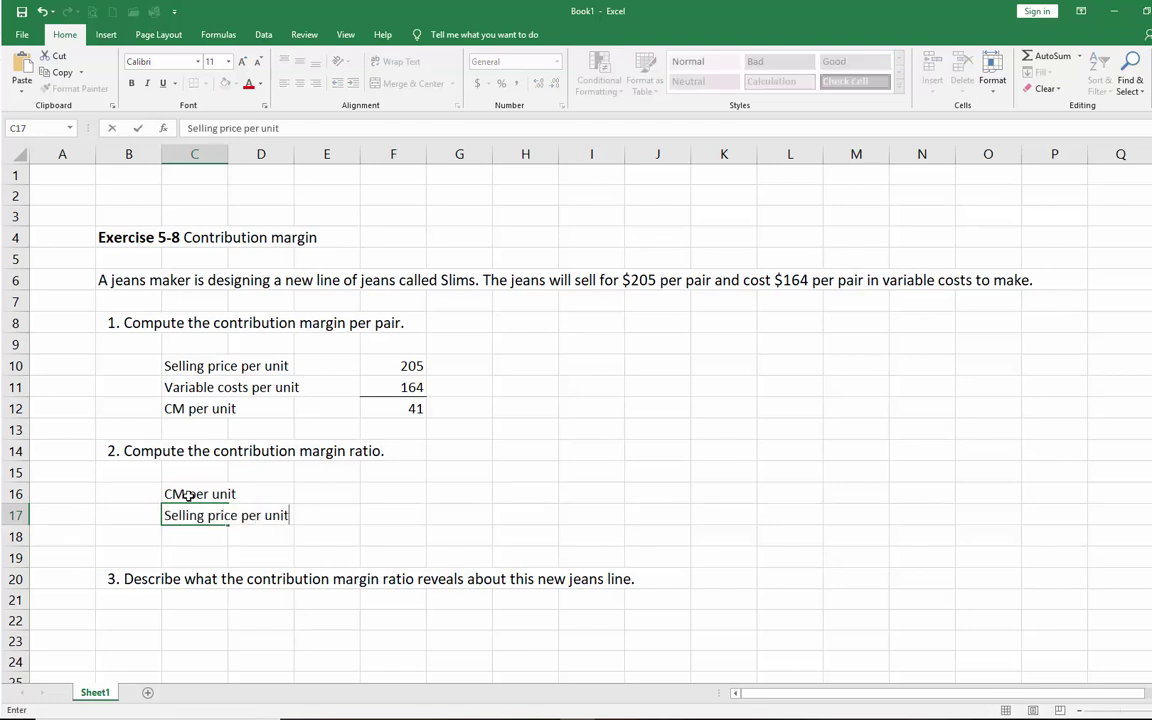
{"action": "key", "text": "Return"}
{"action": "type", "text": "CM "}
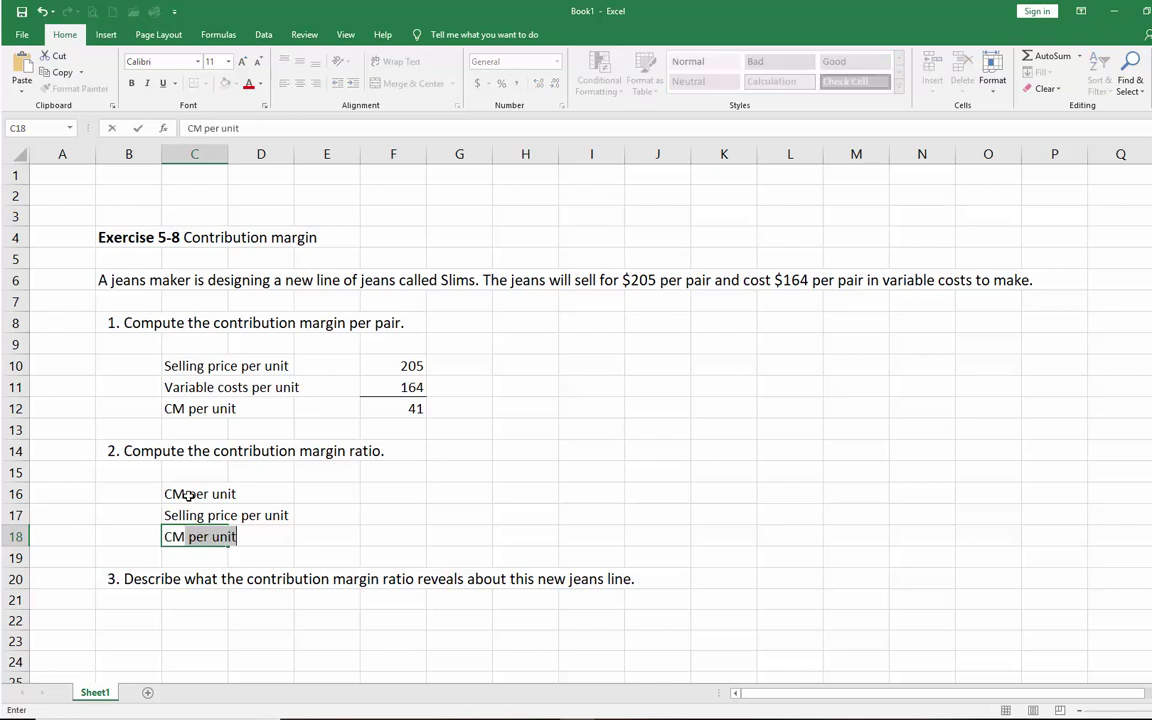
{"action": "type", "text": "ratio"}
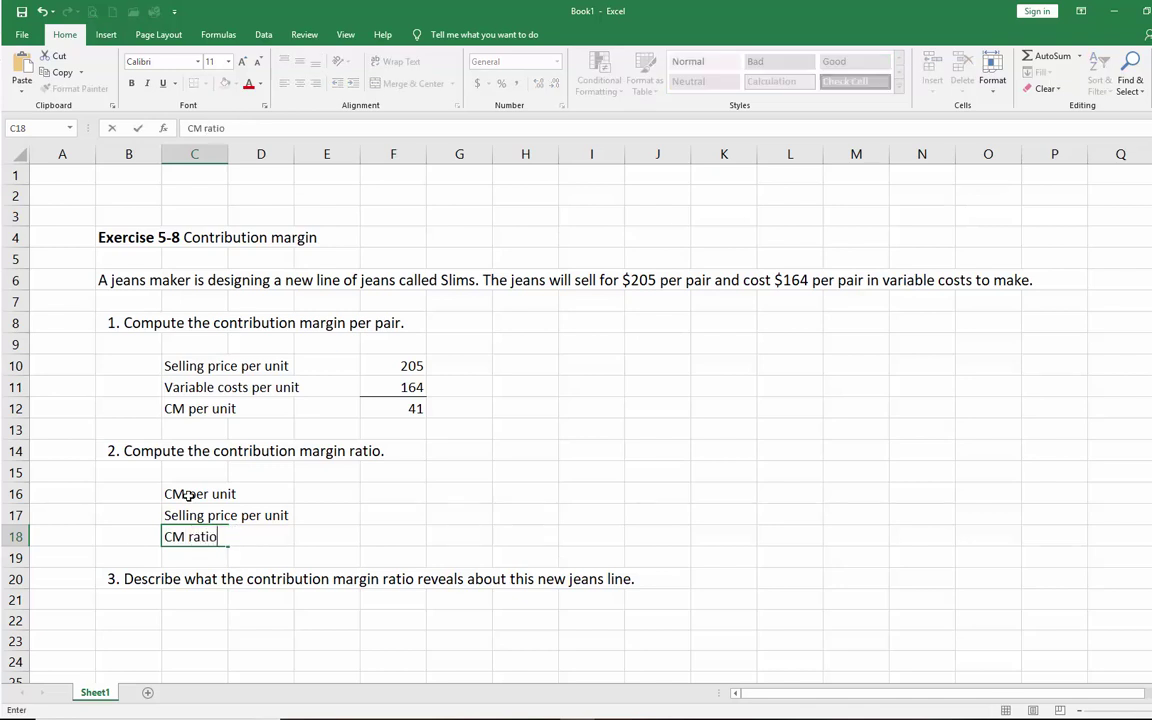
Link F16 to the CM per unit in F12 and F17 to the selling price in F10.
{"action": "left_click", "coordinate": [391, 494]}
{"action": "type", "text": "="}
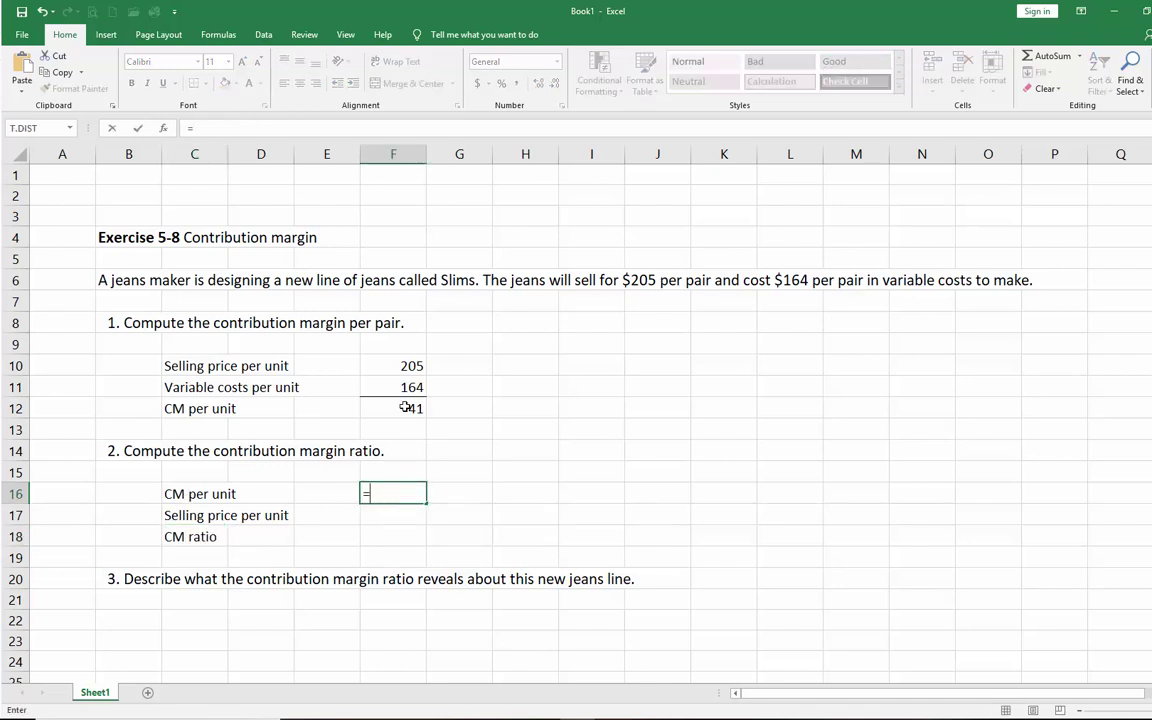
{"action": "left_click", "coordinate": [405, 407]}
{"action": "key", "text": "Return"}
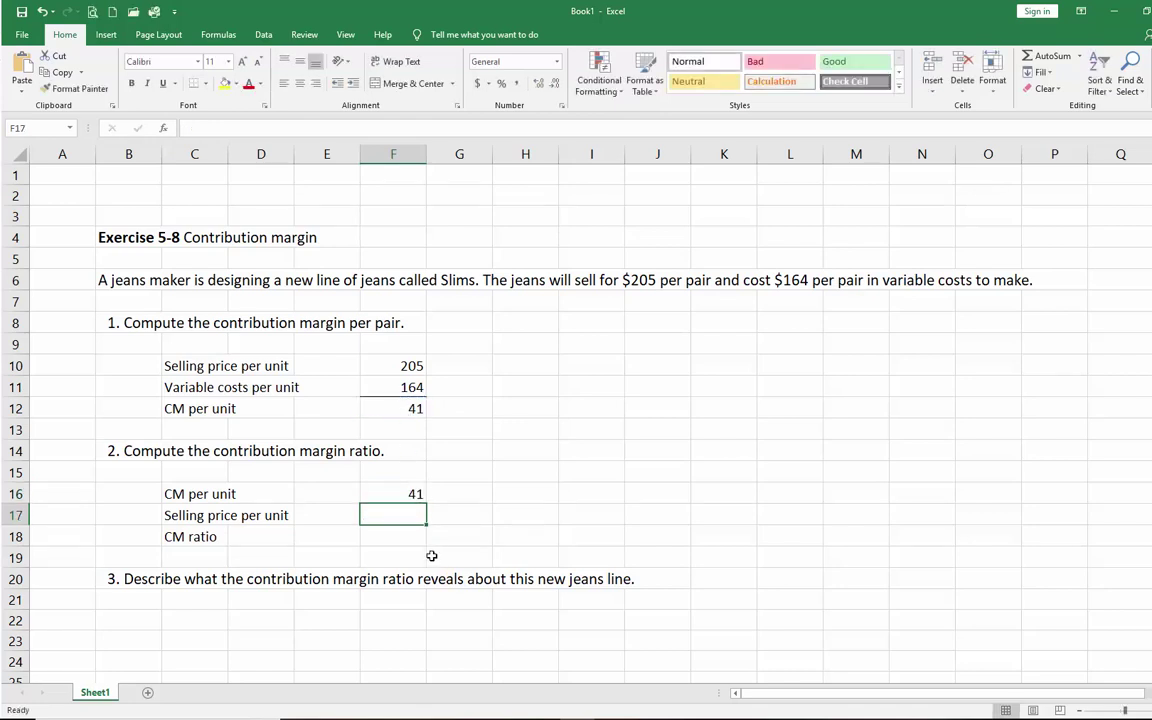
{"action": "type", "text": "="}
{"action": "left_click", "coordinate": [393, 366]}
{"action": "key", "text": "Return"}
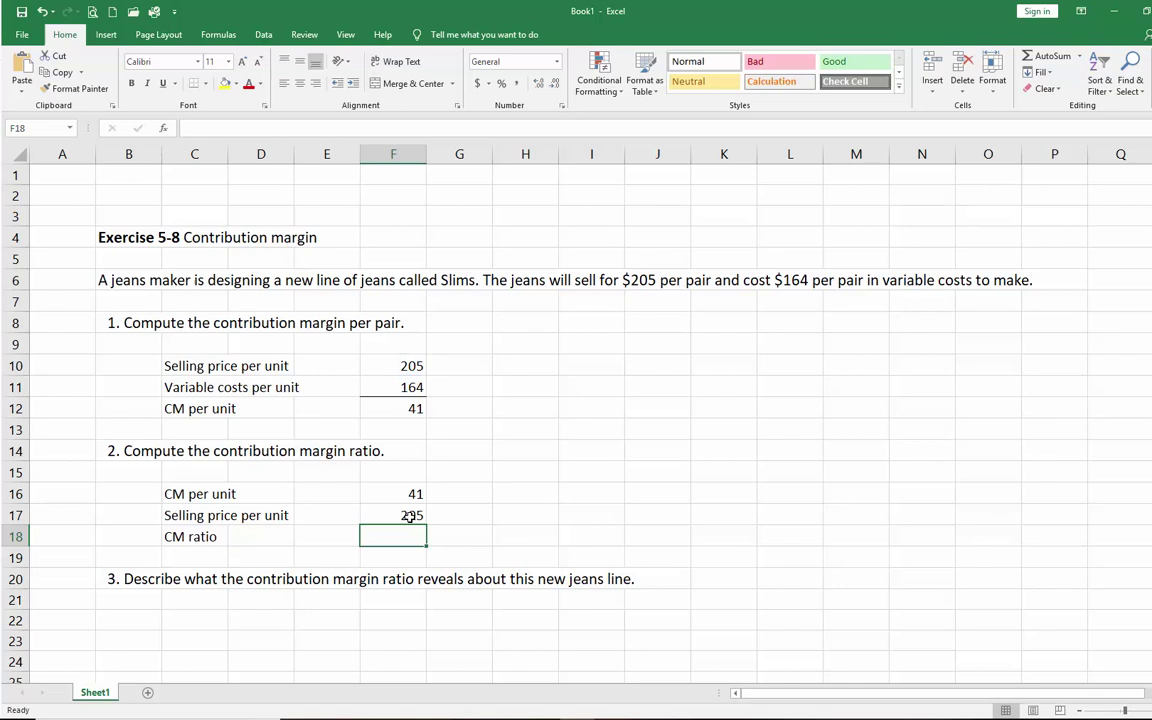
Add a bottom border to F17 and calculate the CM ratio in F18 with the formula =F16/F17.
{"action": "left_click", "coordinate": [394, 516]}
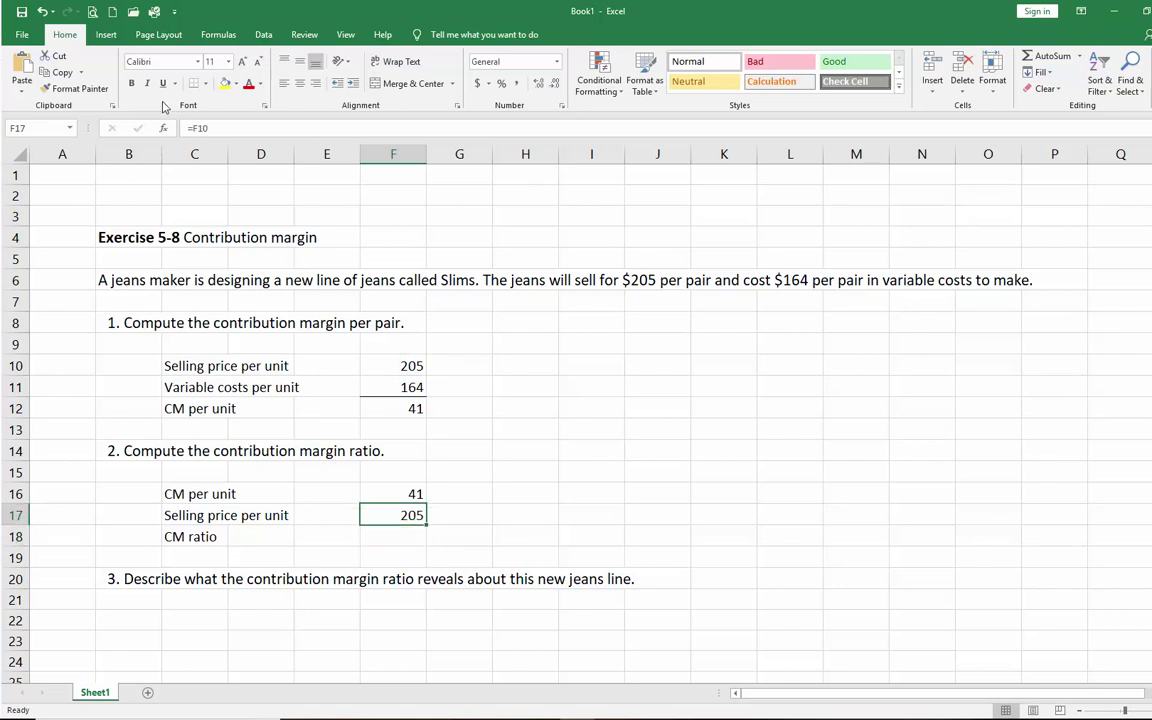
{"action": "left_click", "coordinate": [395, 535]}
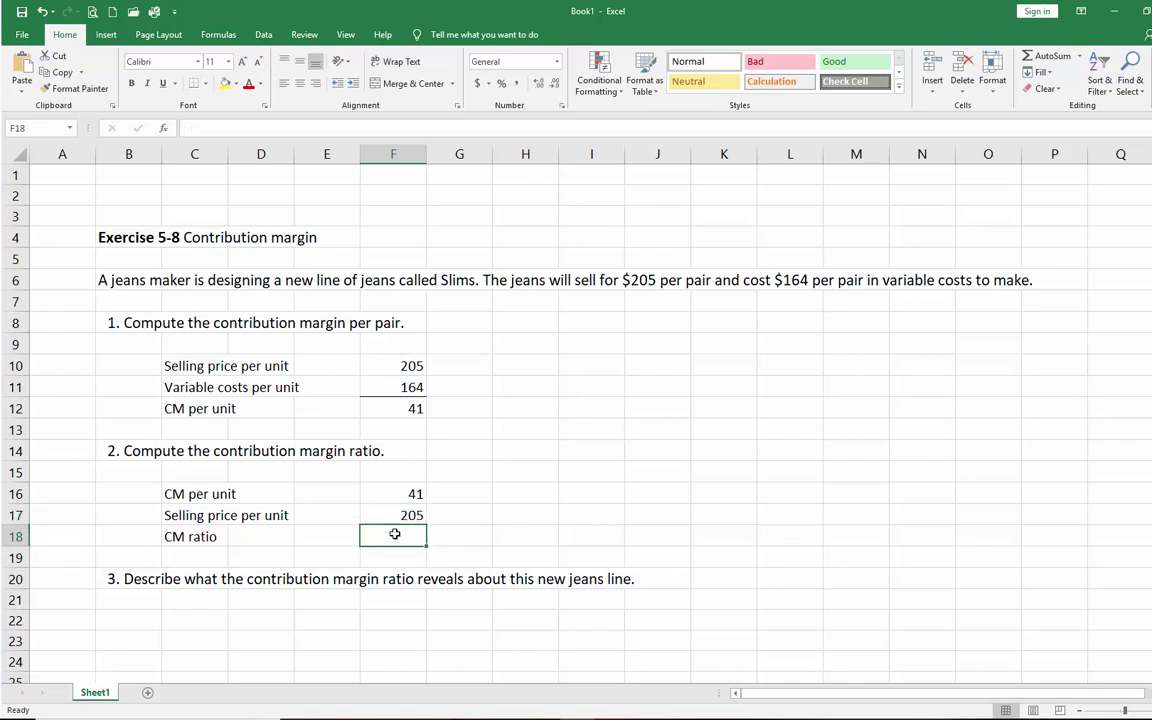
{"action": "type", "text": "="}
{"action": "left_click", "coordinate": [390, 495]}
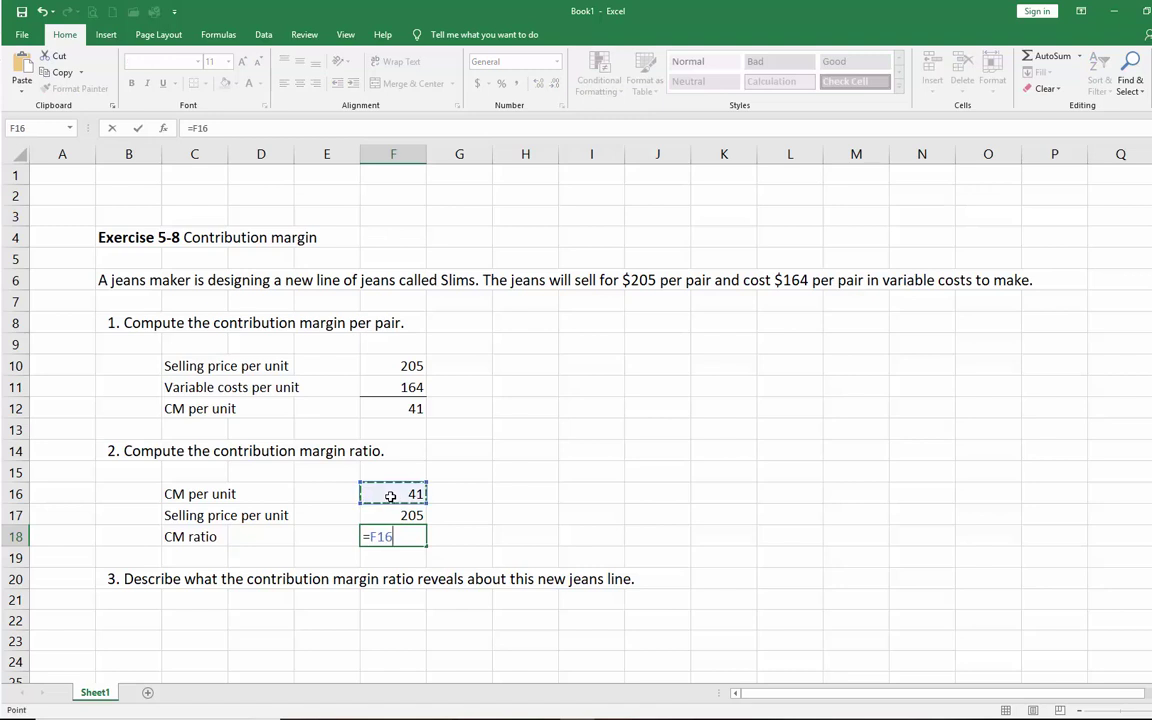
{"action": "type", "text": "/"}
{"action": "left_click", "coordinate": [399, 515]}
{"action": "key", "text": "Return"}
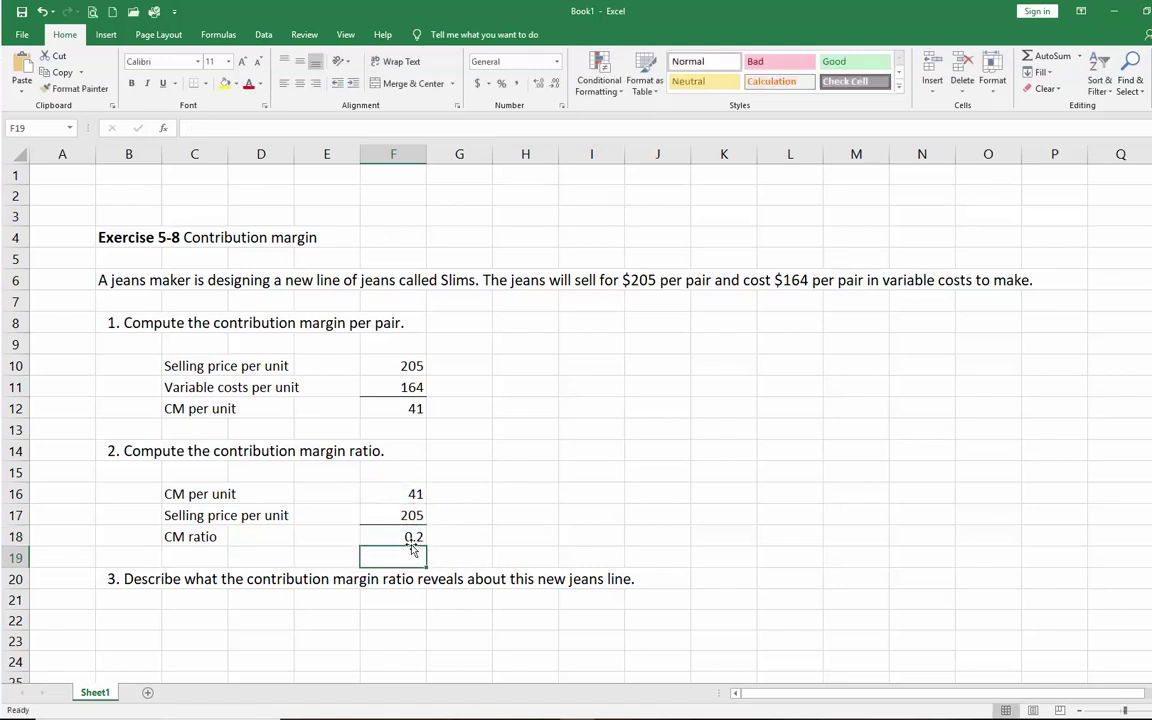
Format the CM ratio in F18 as a percentage with 2 decimal places.
{"action": "left_click", "coordinate": [415, 536]}
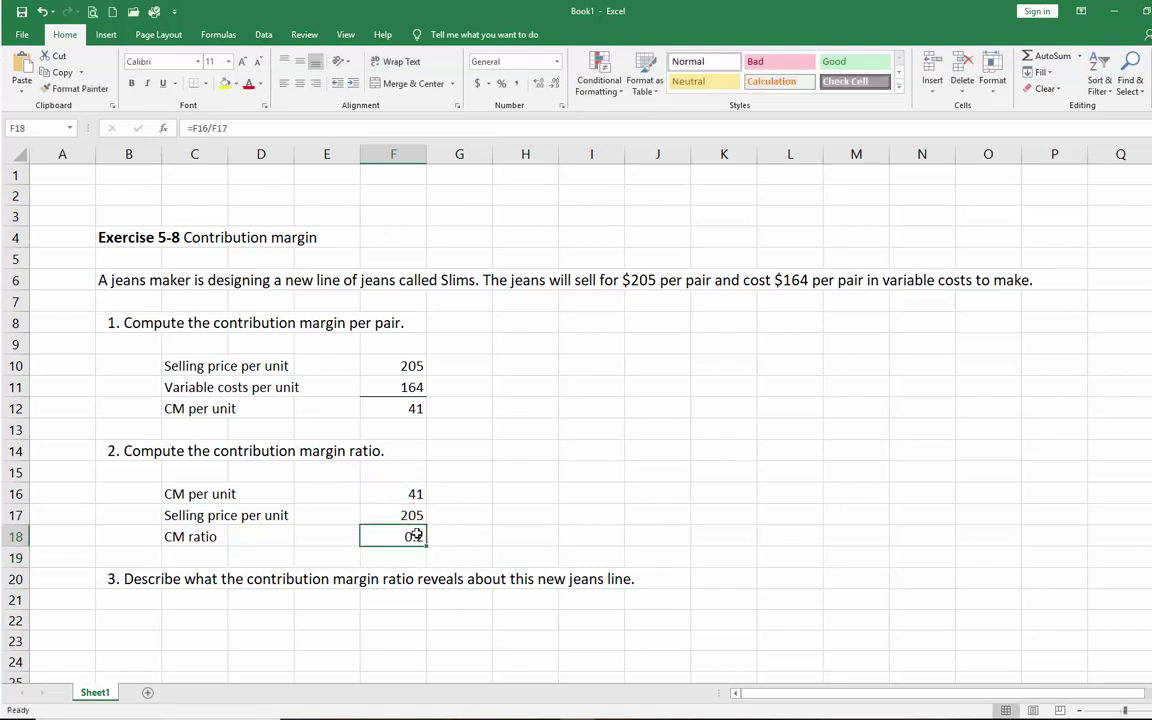
{"action": "left_click", "coordinate": [562, 105]}
{"action": "left_click", "coordinate": [630, 434]}
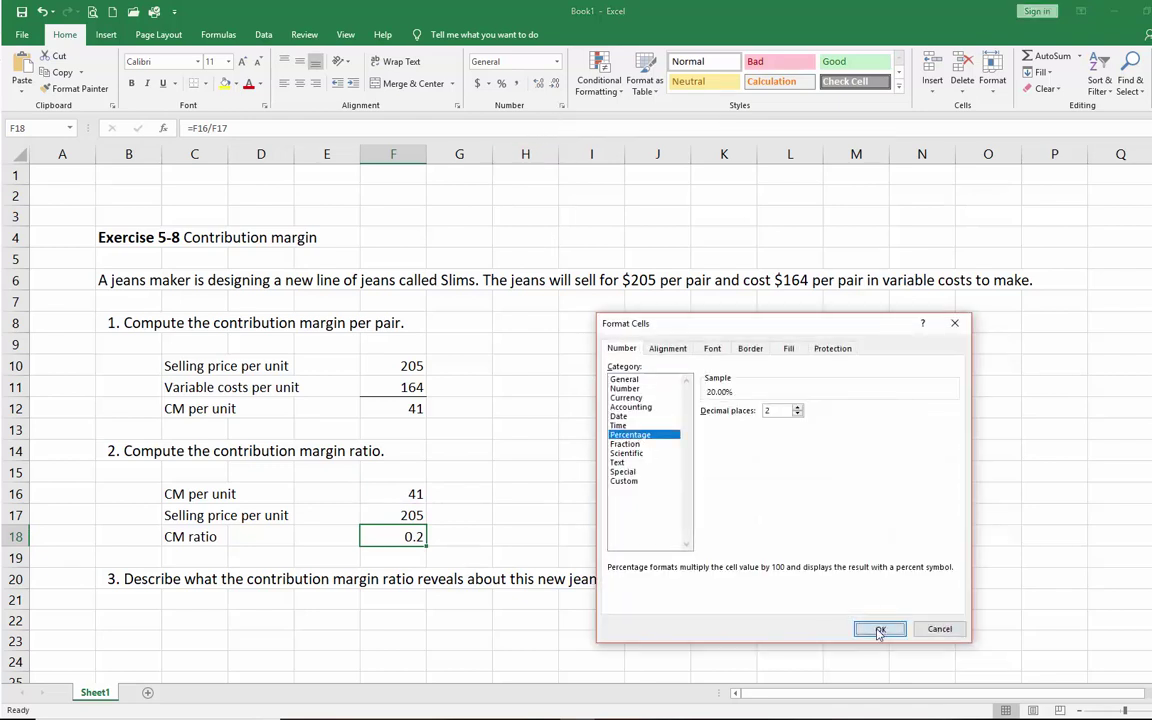
{"action": "left_click", "coordinate": [880, 628]}
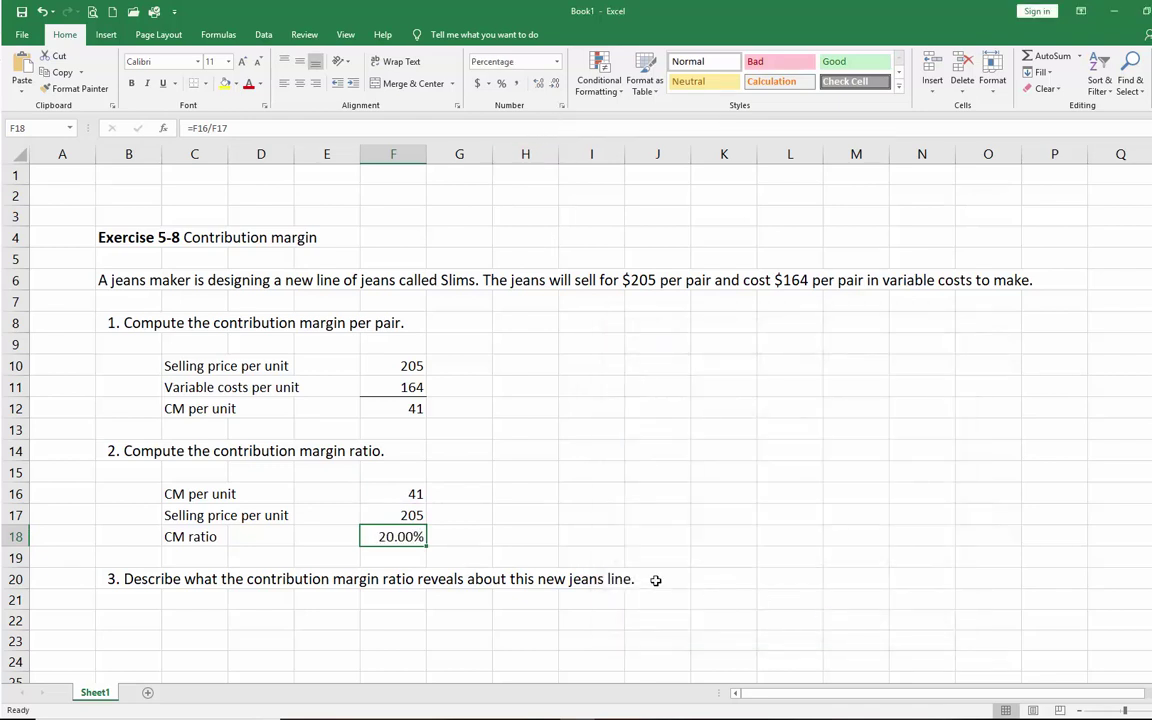
Reduce the CM ratio percentage in F18 to zero decimal places.
{"action": "left_click", "coordinate": [556, 84]}
{"action": "left_click", "coordinate": [556, 84]}
{"action": "left_click", "coordinate": [644, 465]}
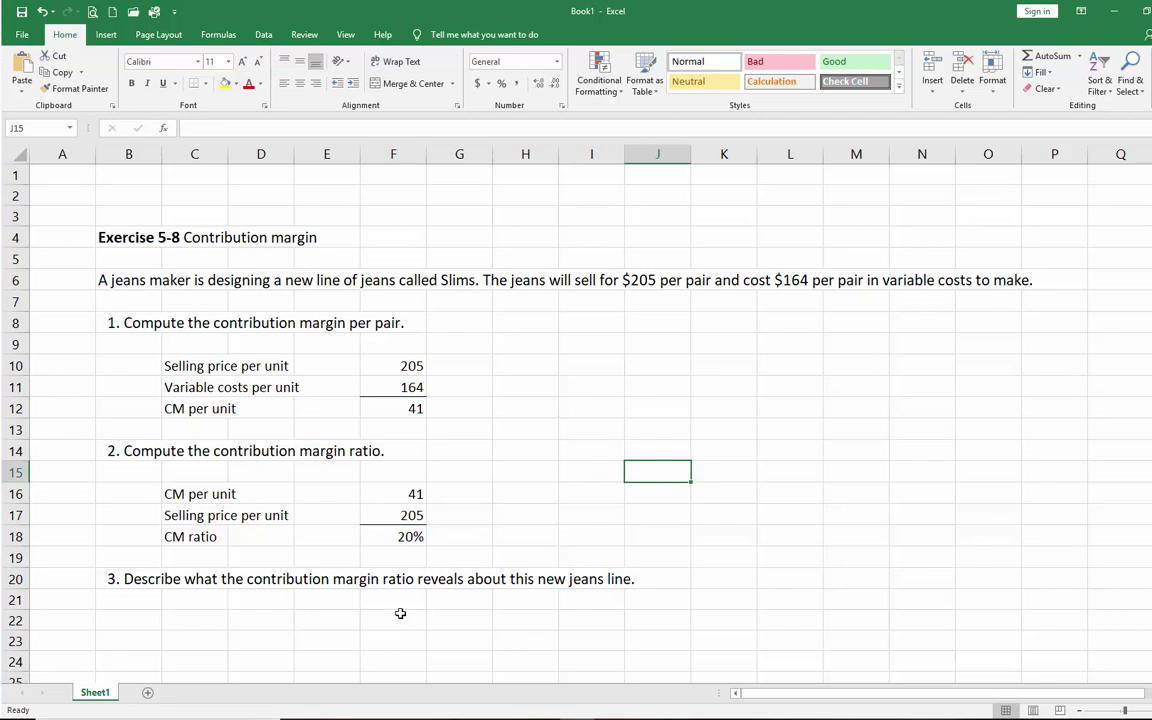
Enter "For every pair of Slims the company sells, 20% of the selling price is available to cover" in C22 under question 3.
{"action": "left_click", "coordinate": [183, 625]}
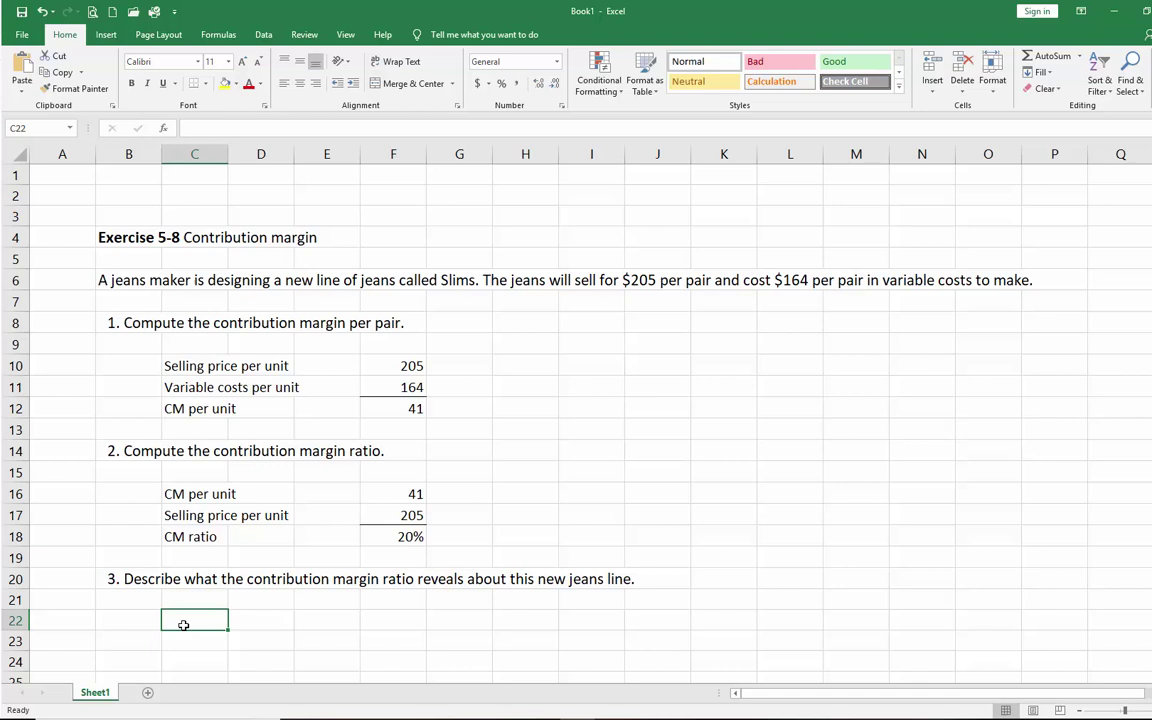
{"action": "type", "text": "For"}
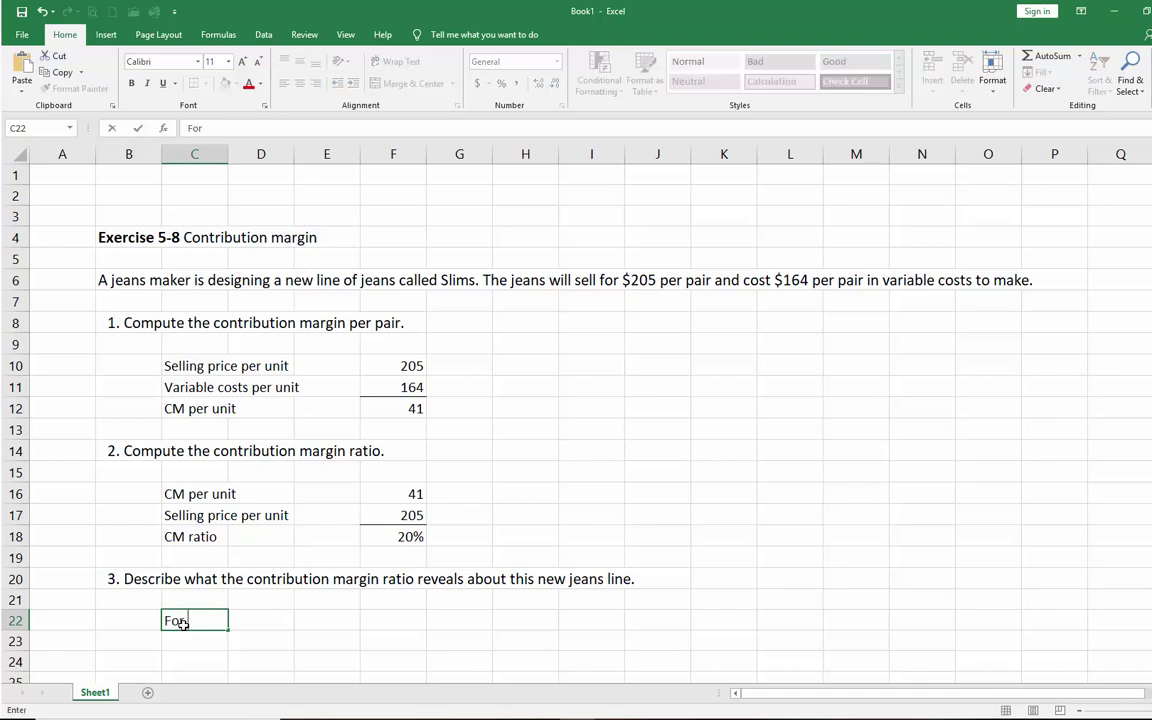
{"action": "type", "text": " every pair of "}
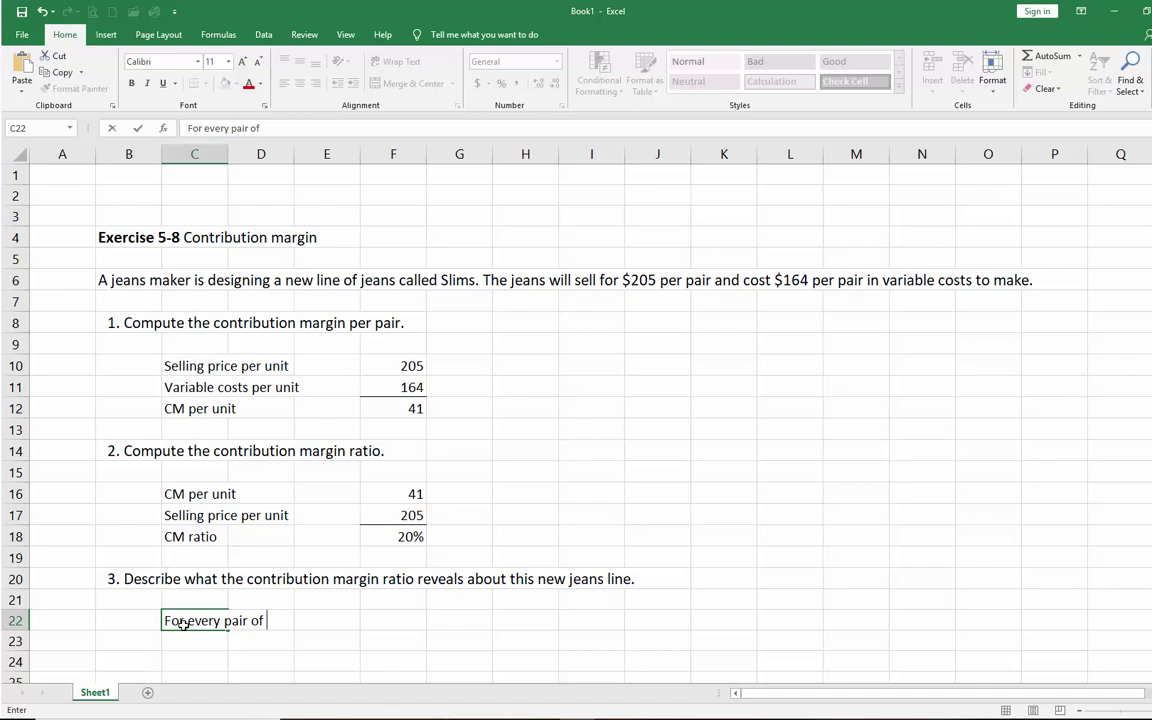
{"action": "type", "text": "Slims the "}
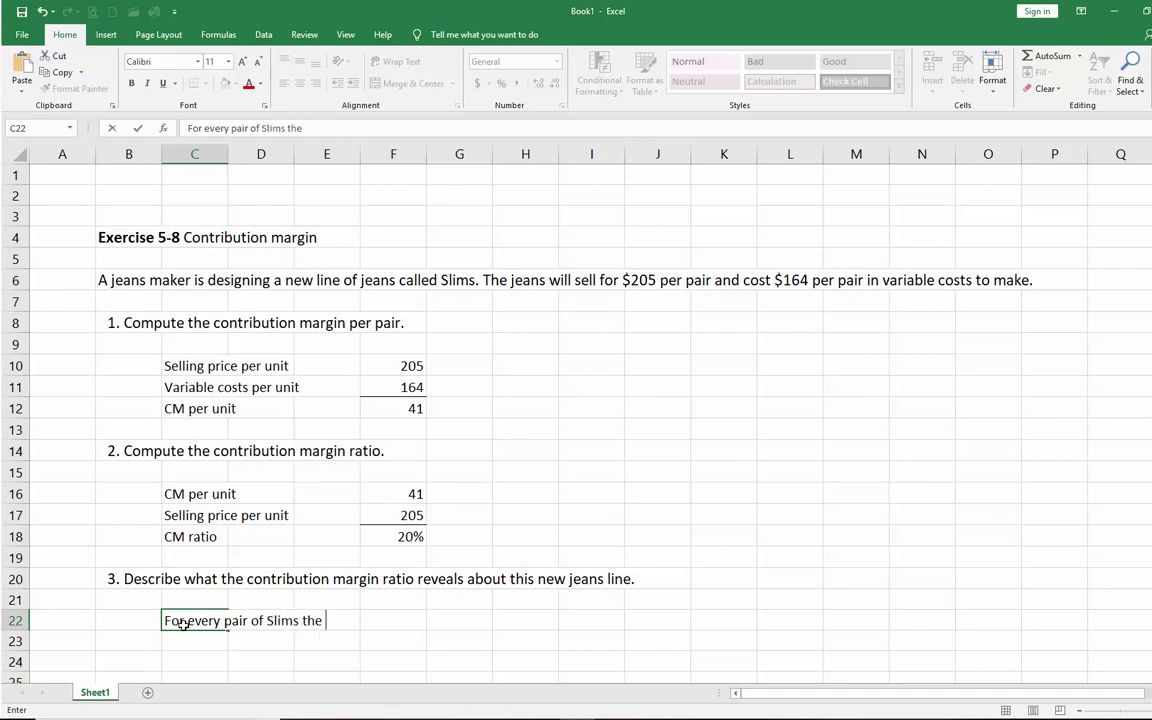
{"action": "type", "text": "company sells"}
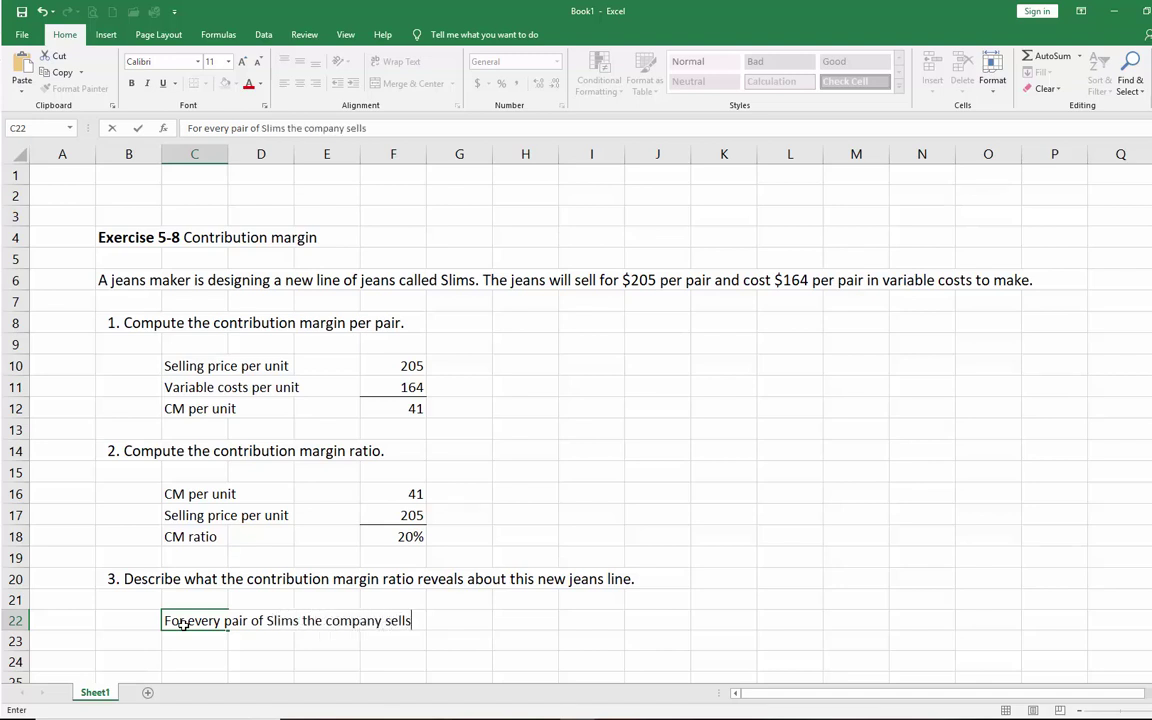
{"action": "type", "text": ", 20% of the "}
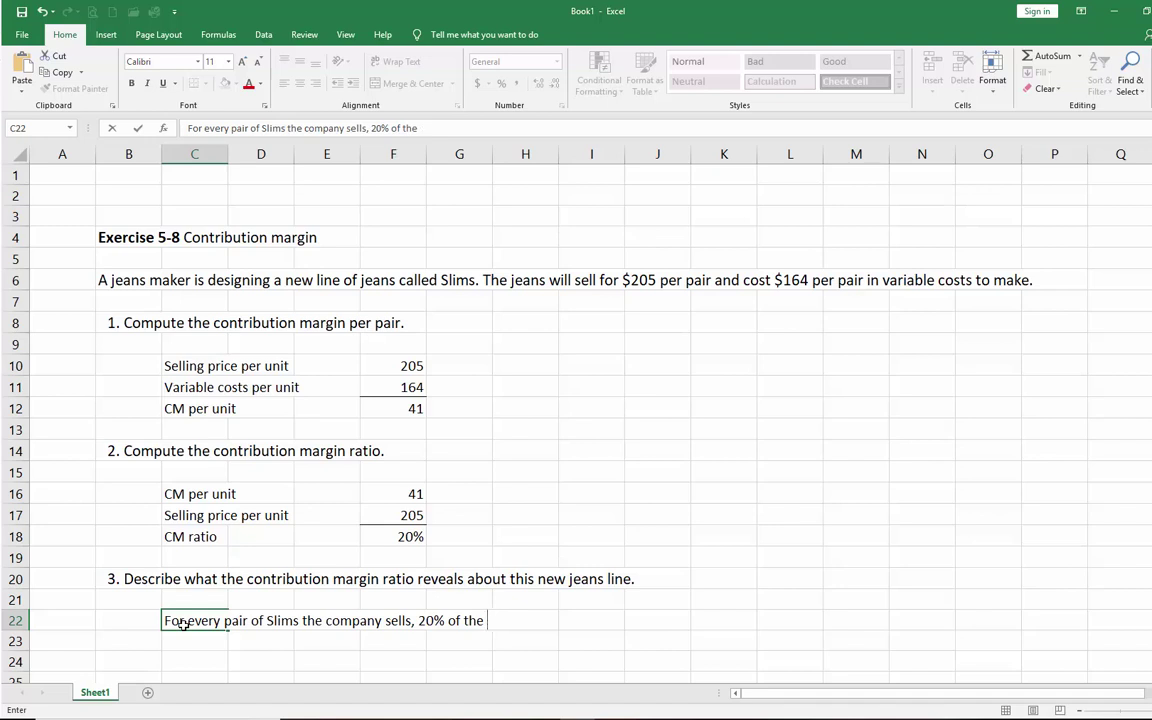
{"action": "type", "text": "selling price"}
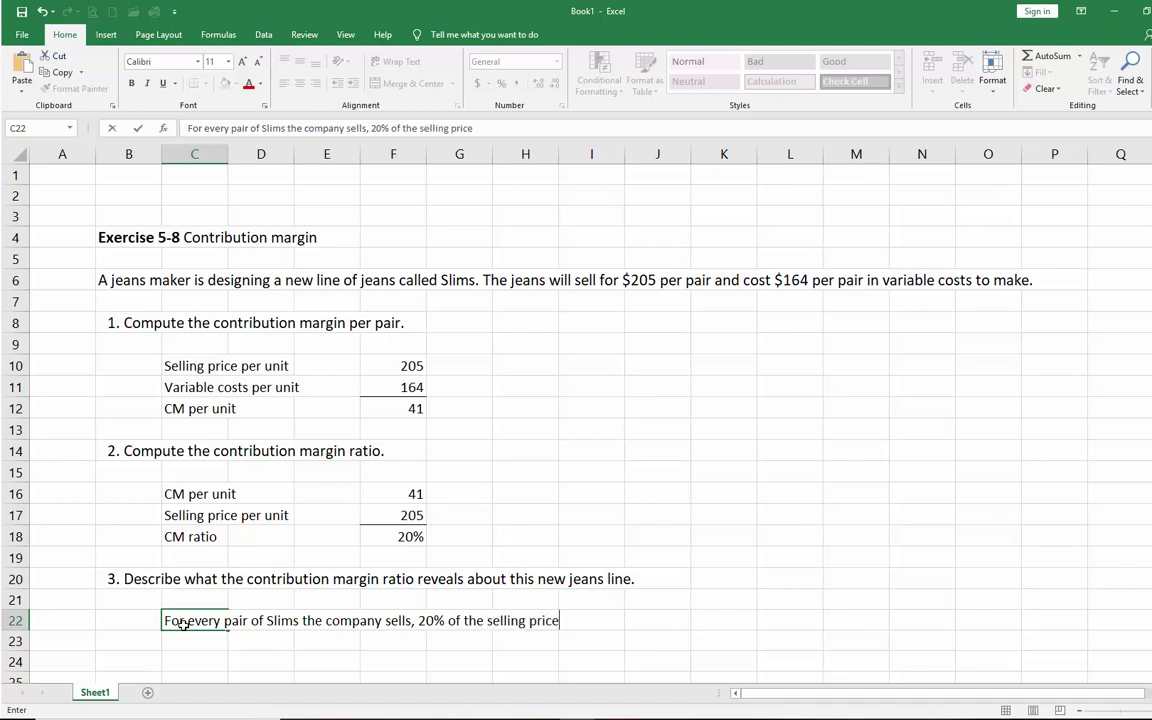
{"action": "type", "text": " is availab"}
{"action": "key", "text": "BackSpace"}
{"action": "key", "text": "BackSpace"}
{"action": "key", "text": "BackSpace"}
{"action": "type", "text": "lable "}
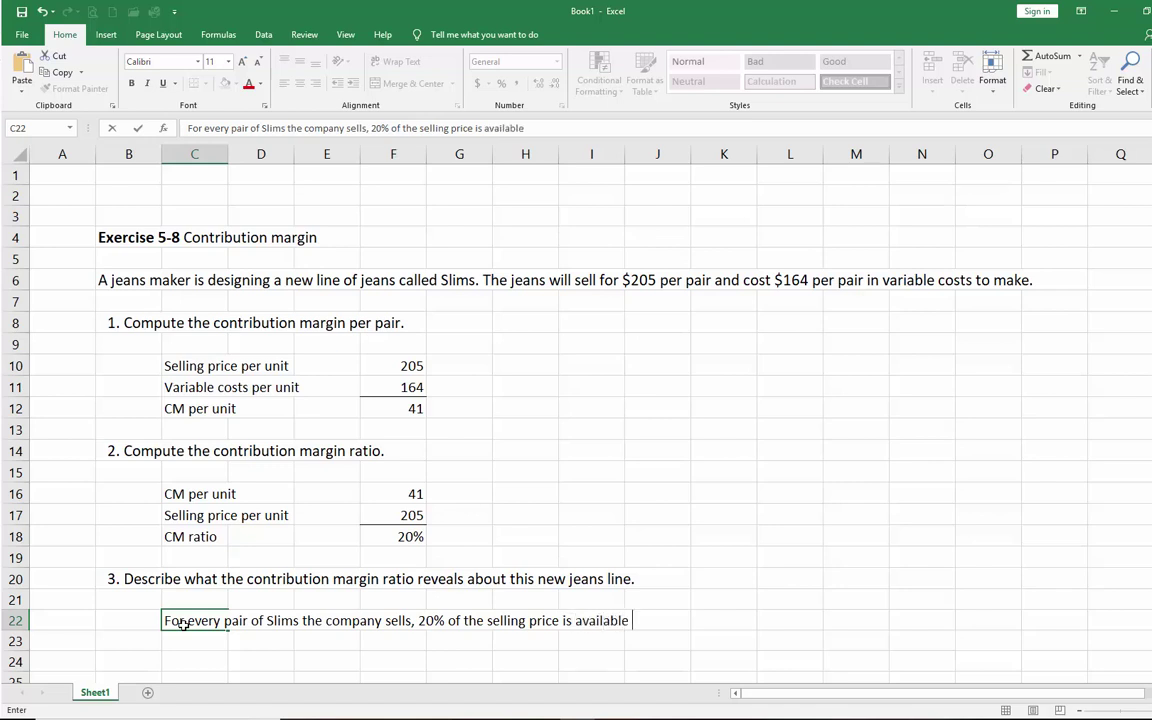
{"action": "type", "text": "to cover"}
{"action": "key", "text": "Return"}
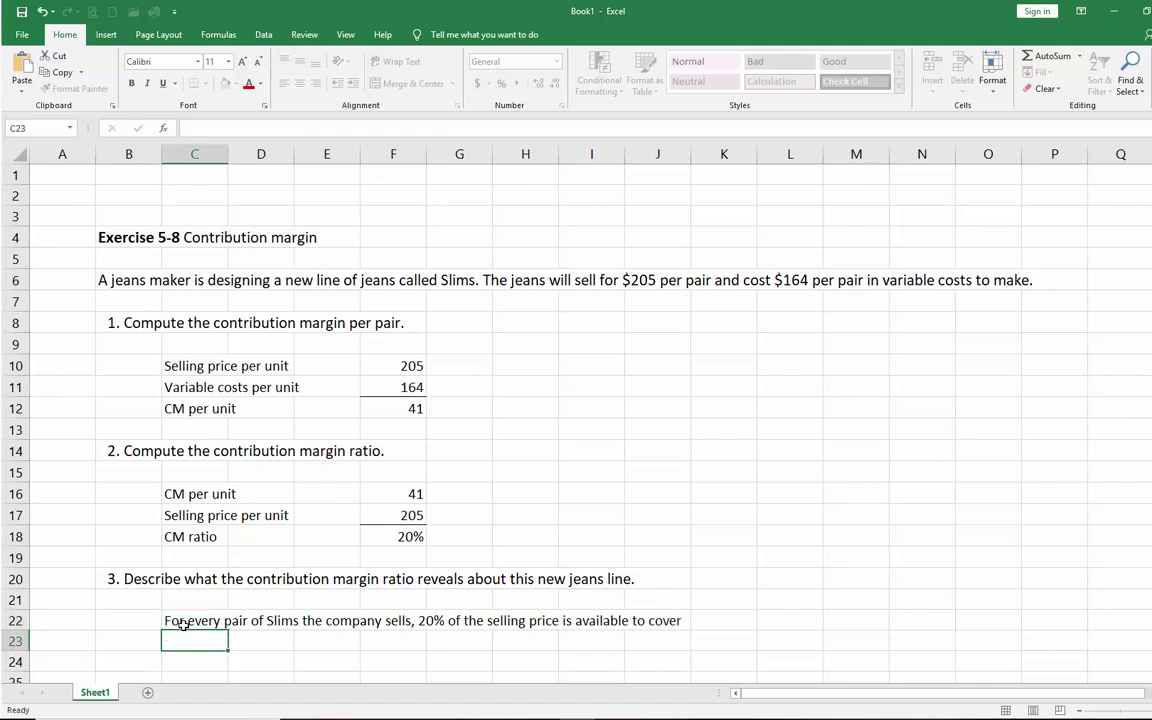
Complete the answer to question 3 by entering "fixed costs and provide a profit." in C23.
{"action": "type", "text": "fixed cost"}
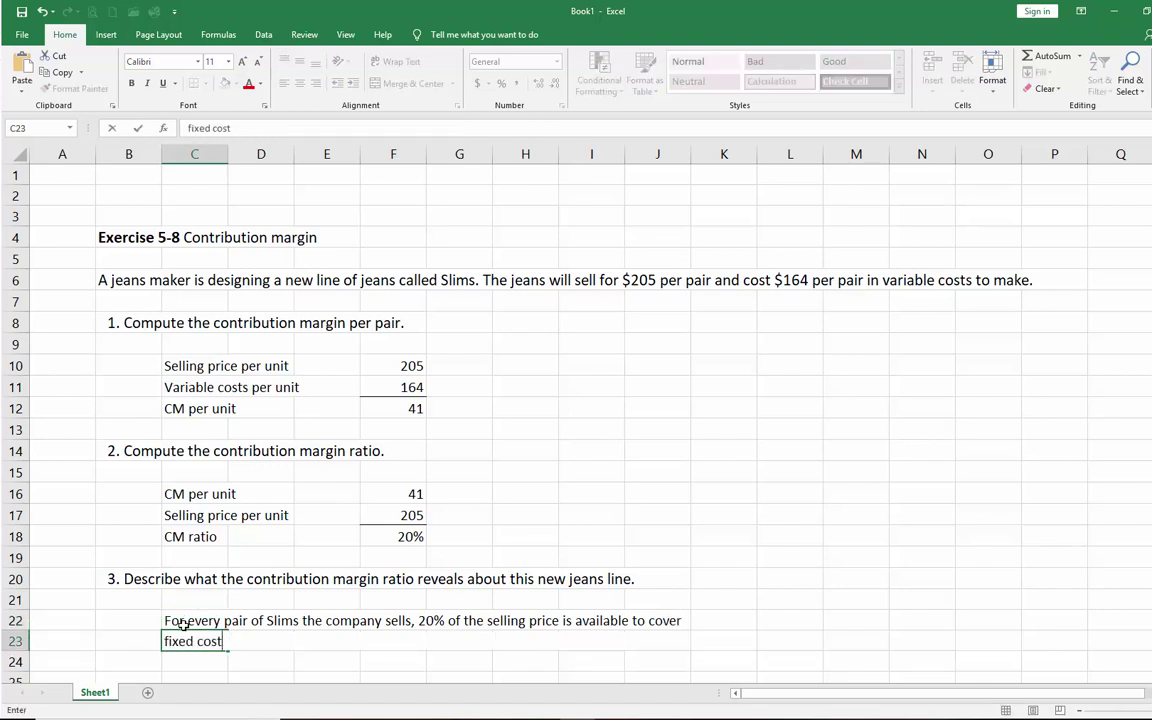
{"action": "type", "text": "s and provi"}
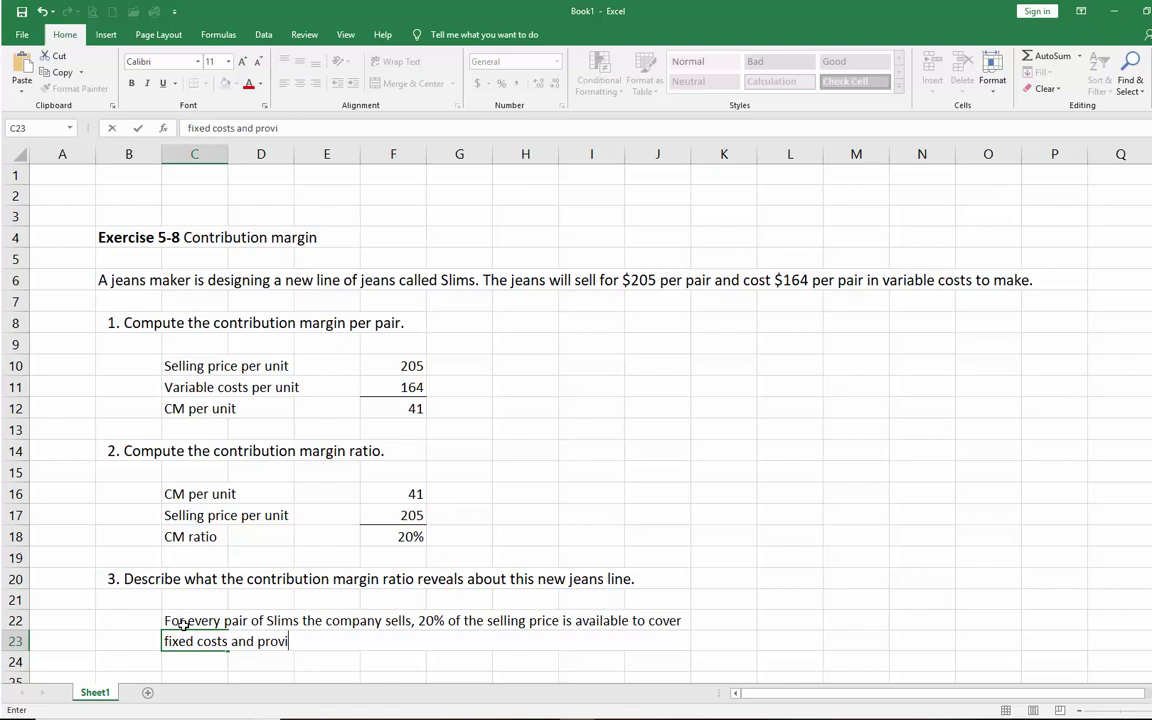
{"action": "type", "text": "de a profit."}
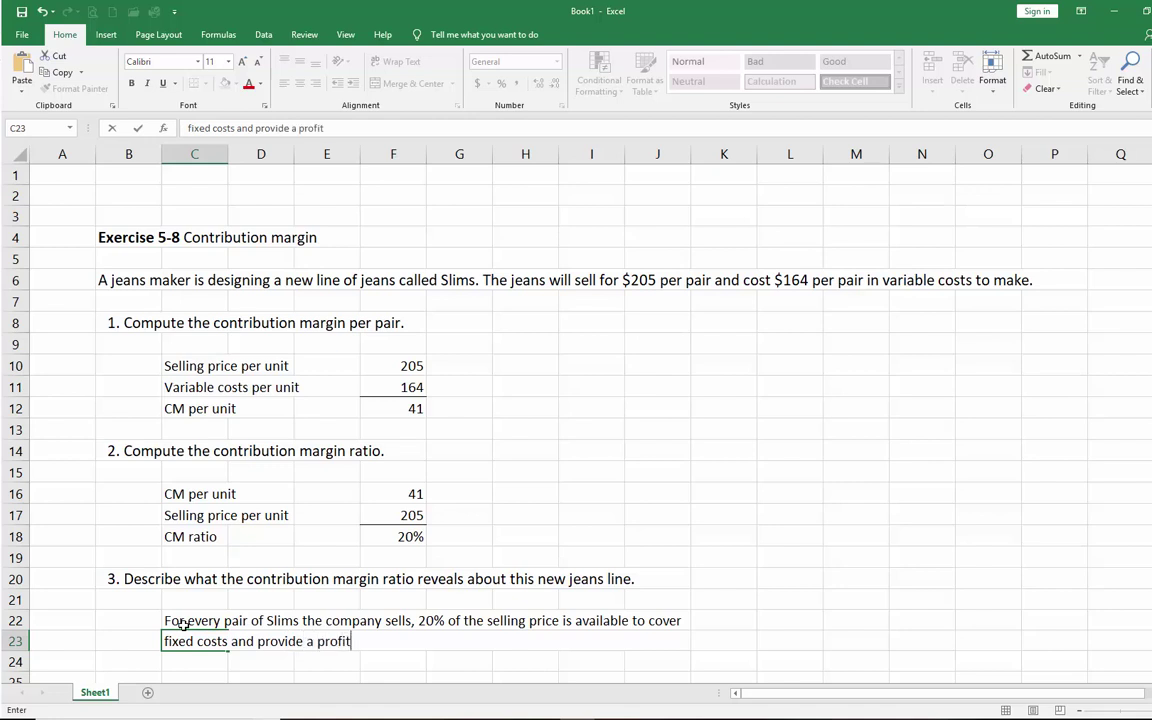
{"action": "left_click", "coordinate": [717, 497]}
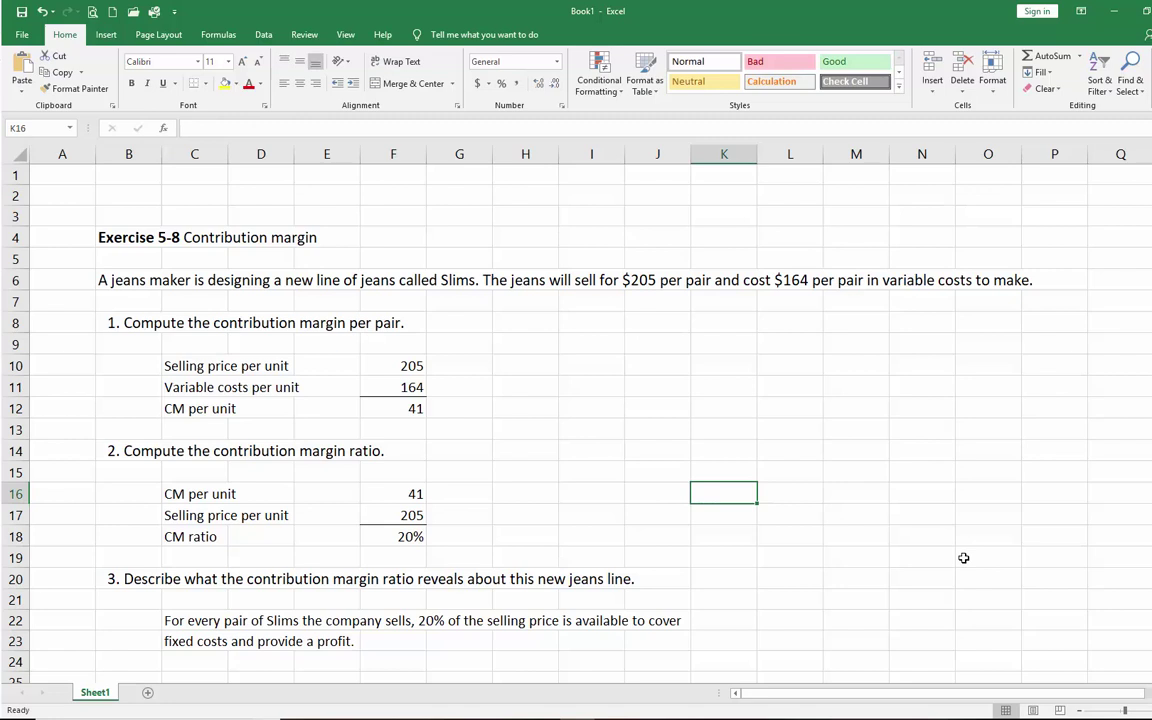